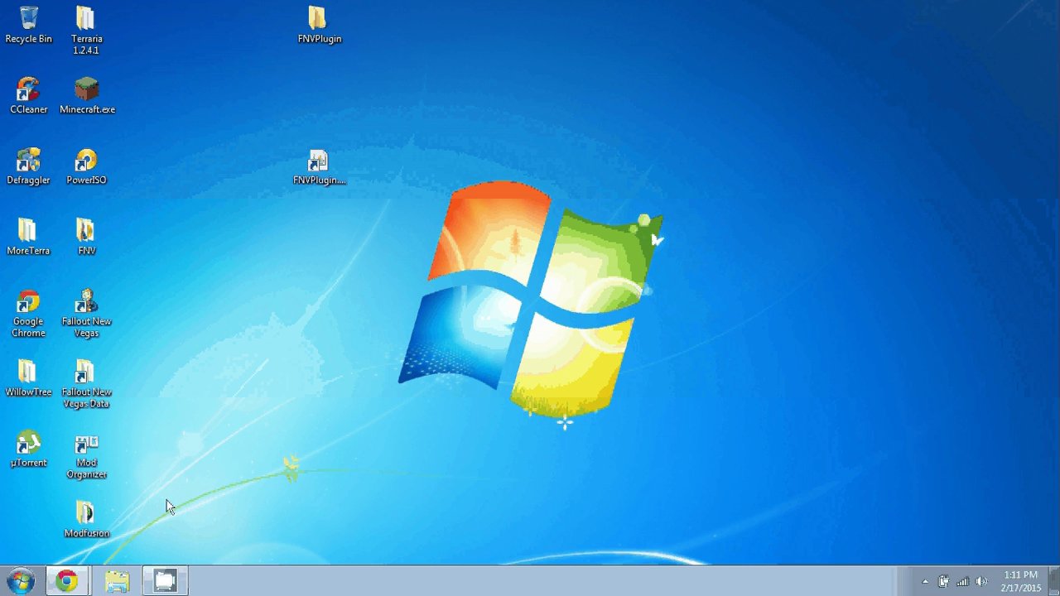
- Switch to the FNV Plugin Utility page in Chrome and review the installation comment's steps on Java and downloading version 1.6 or 1.7
click(66, 579)
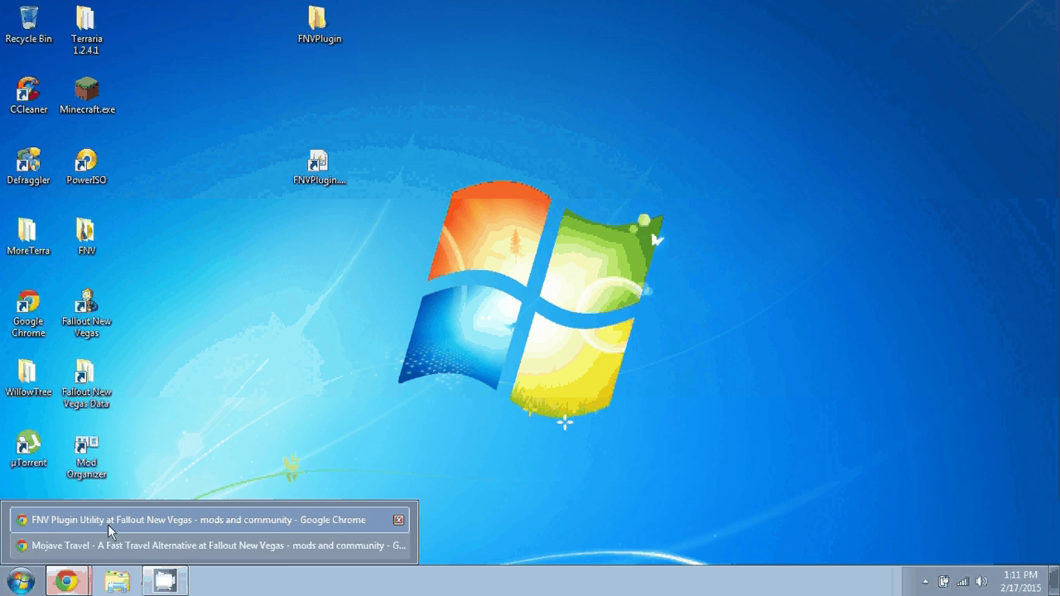
click(108, 520)
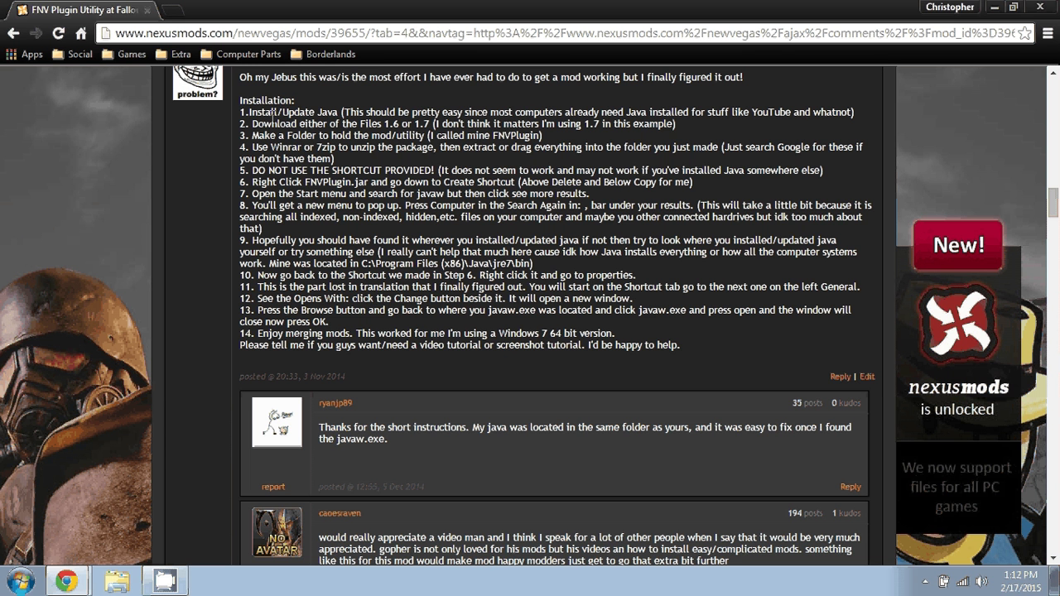
drag(257, 112, 353, 110)
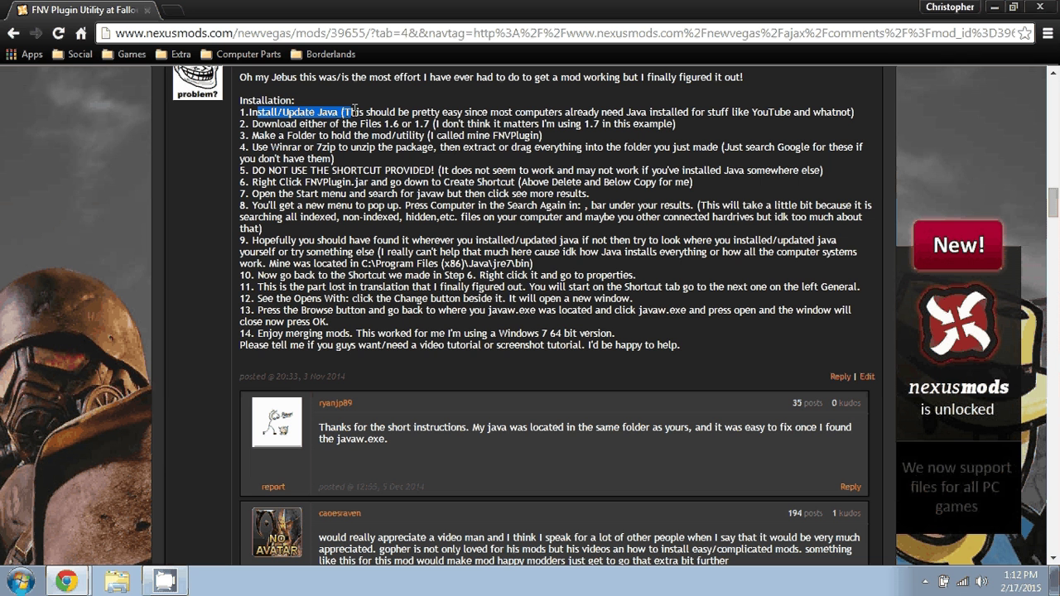
click(381, 165)
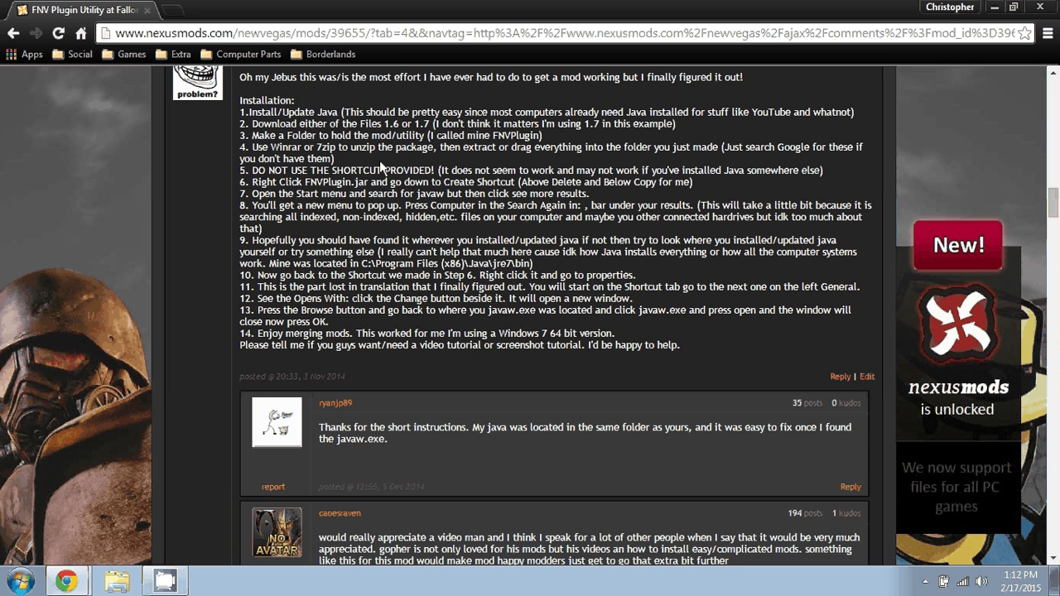
drag(252, 124, 439, 126)
scroll(440, 128, up, 3)
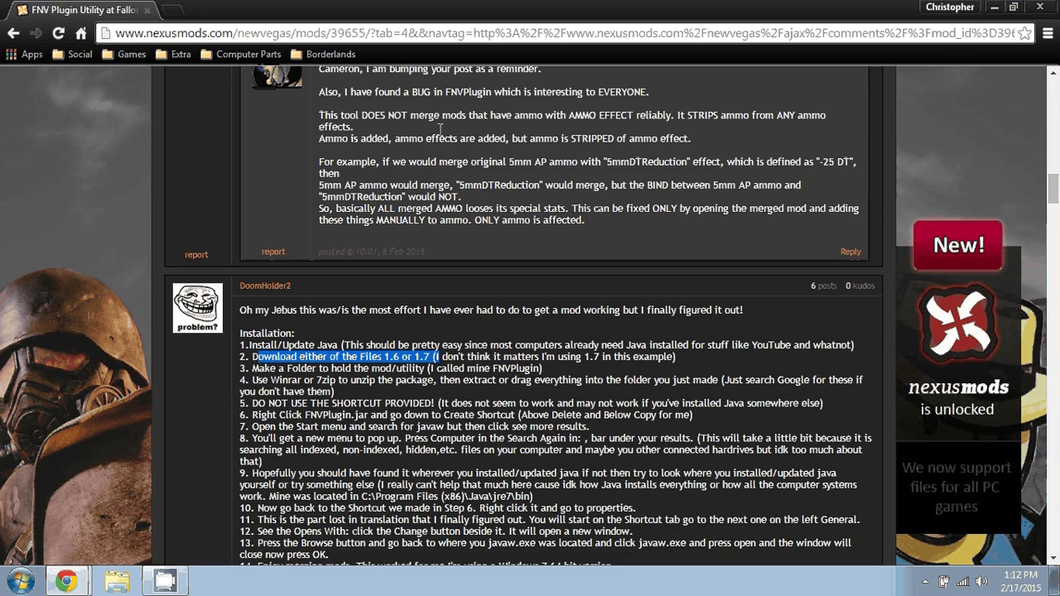
scroll(210, 236, up, 10)
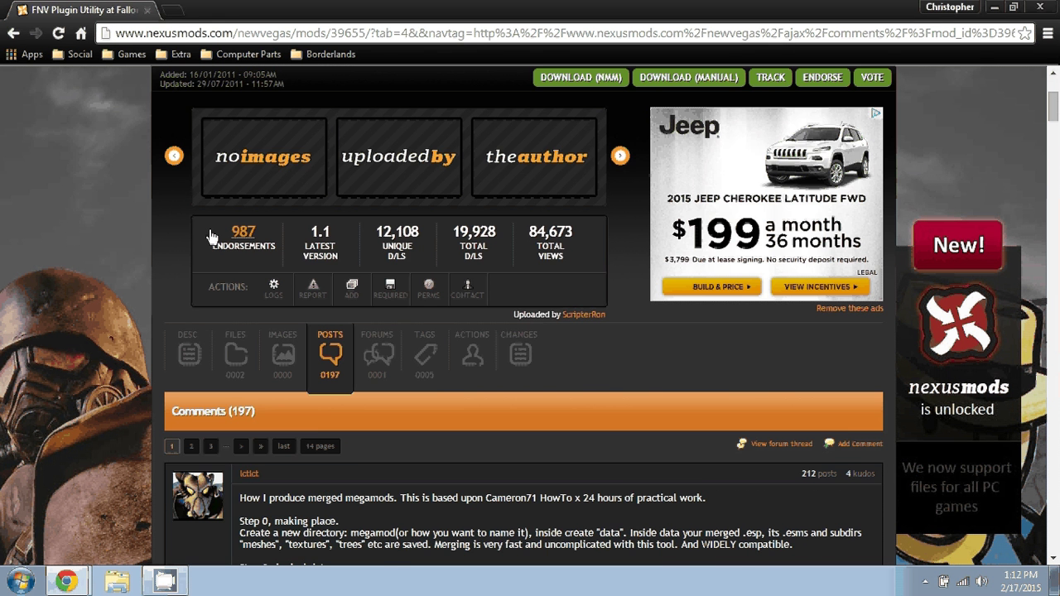
scroll(369, 346, down, 10)
scroll(369, 346, down, 6)
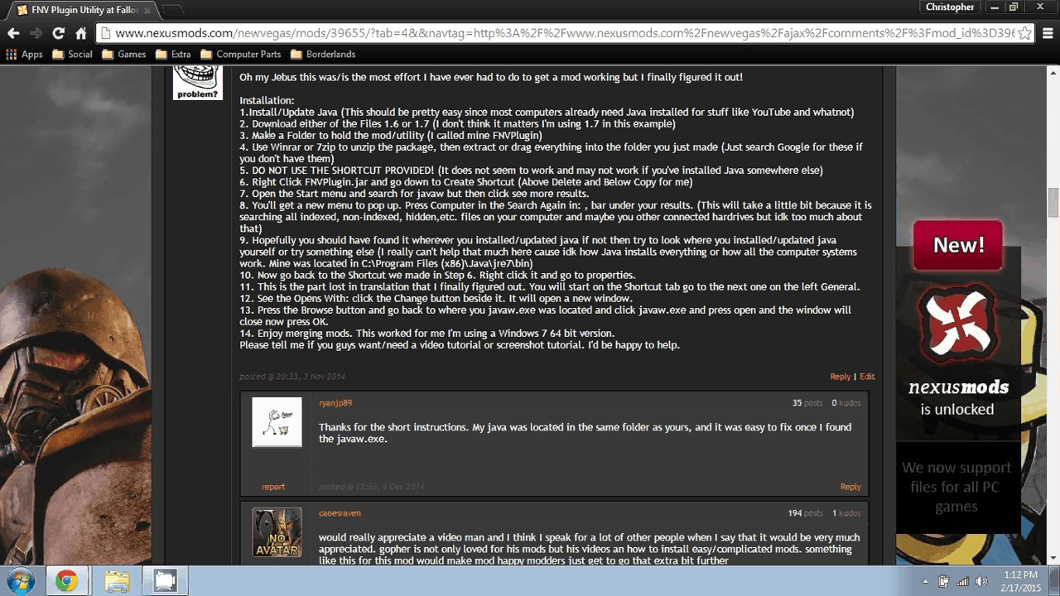
- Show the FNVPlugin folder and open the FNVPlugin 1_7-39655-1-7.zip archive from the Downloads folder
click(995, 8)
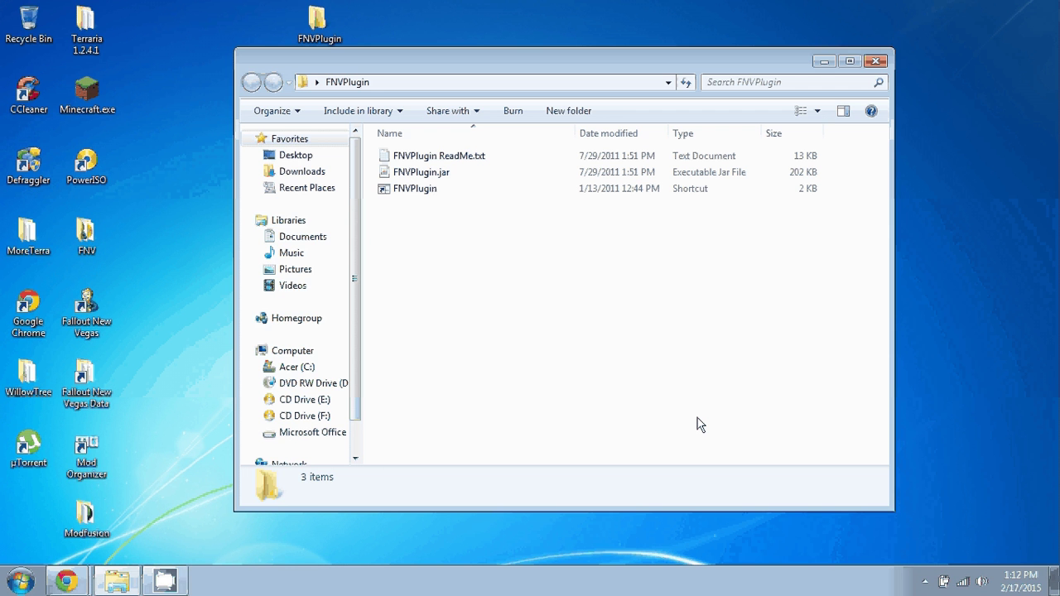
click(21, 580)
click(354, 281)
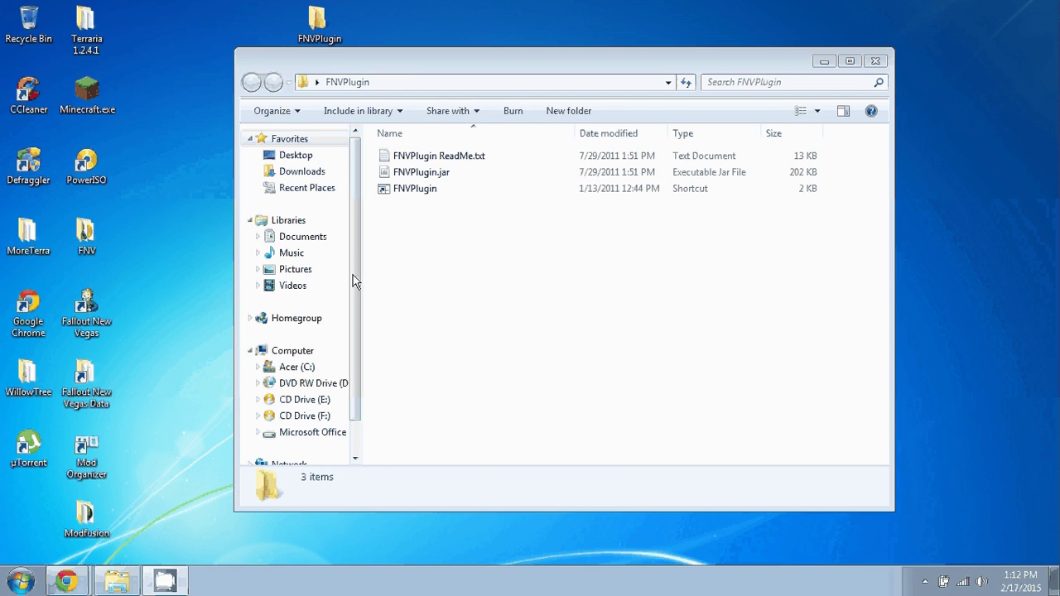
click(481, 322)
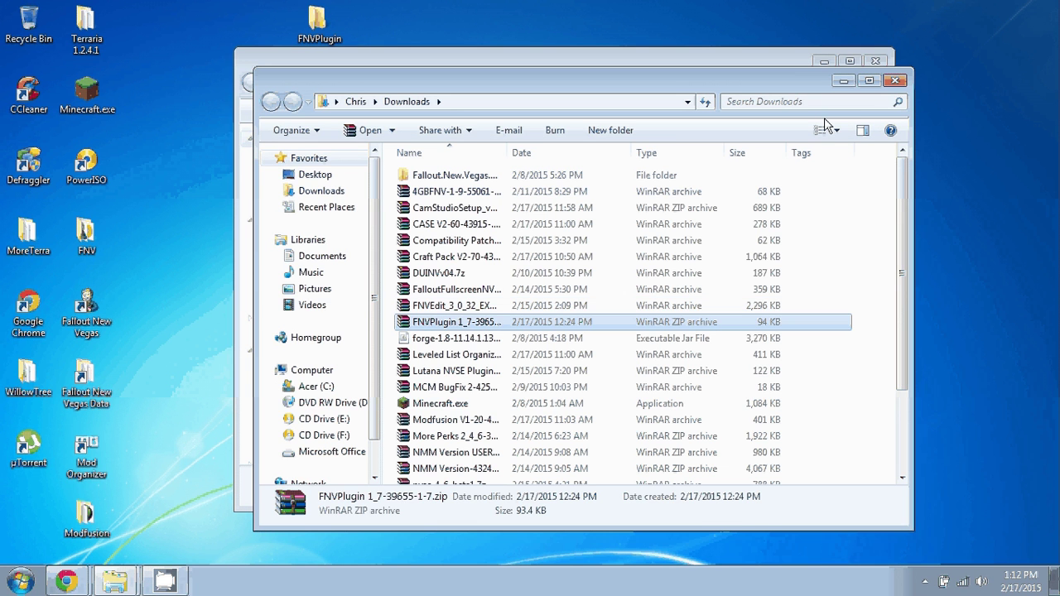
click(894, 81)
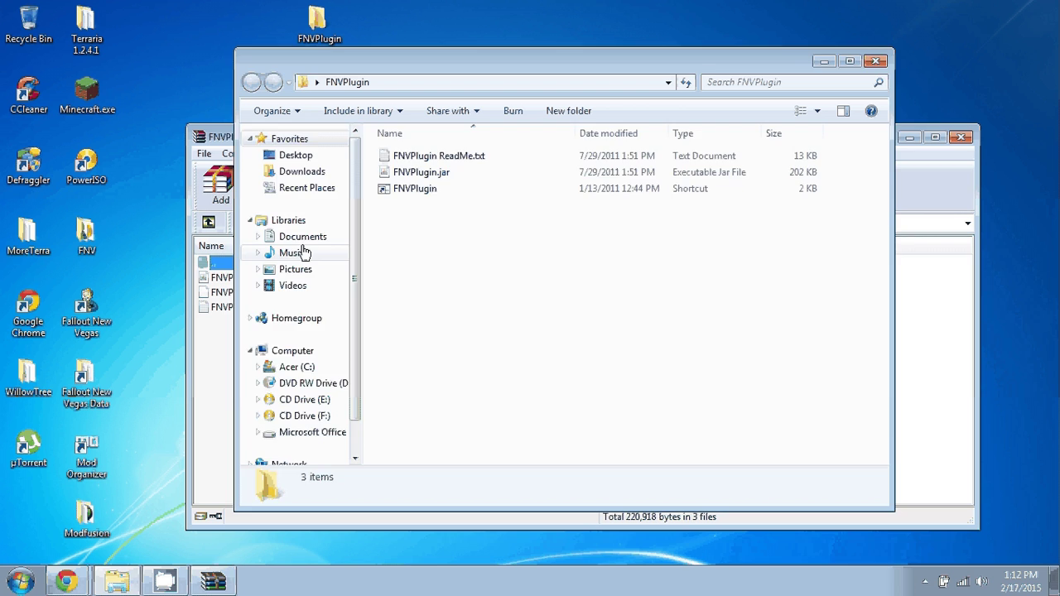
- Select all the files in the FNVPlugin archive, compare them with the FNVPlugin folder and close the archive
click(215, 331)
drag(369, 396, 256, 296)
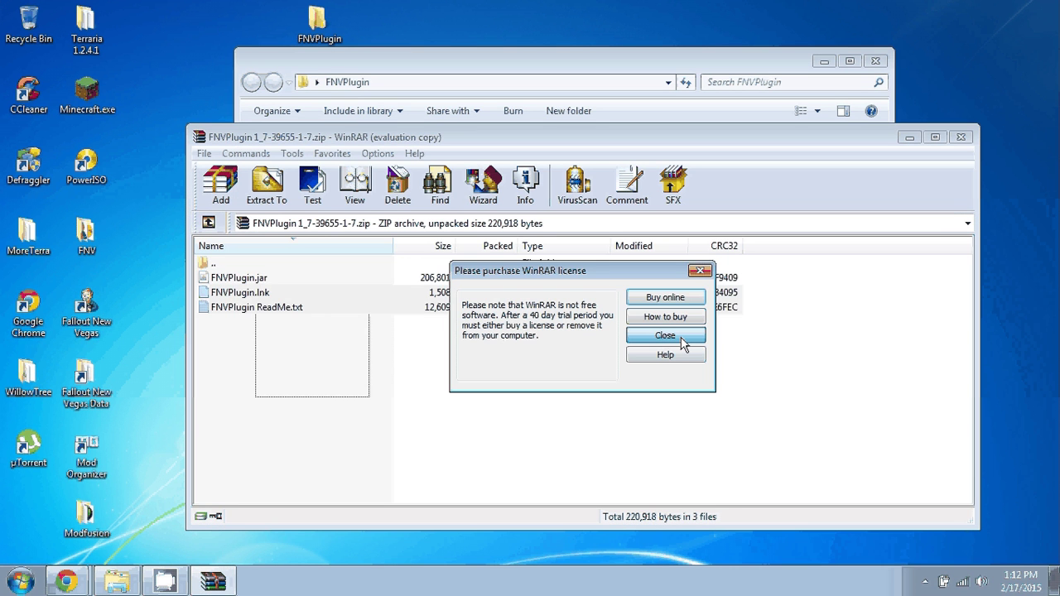
click(665, 335)
key(ctrl+a)
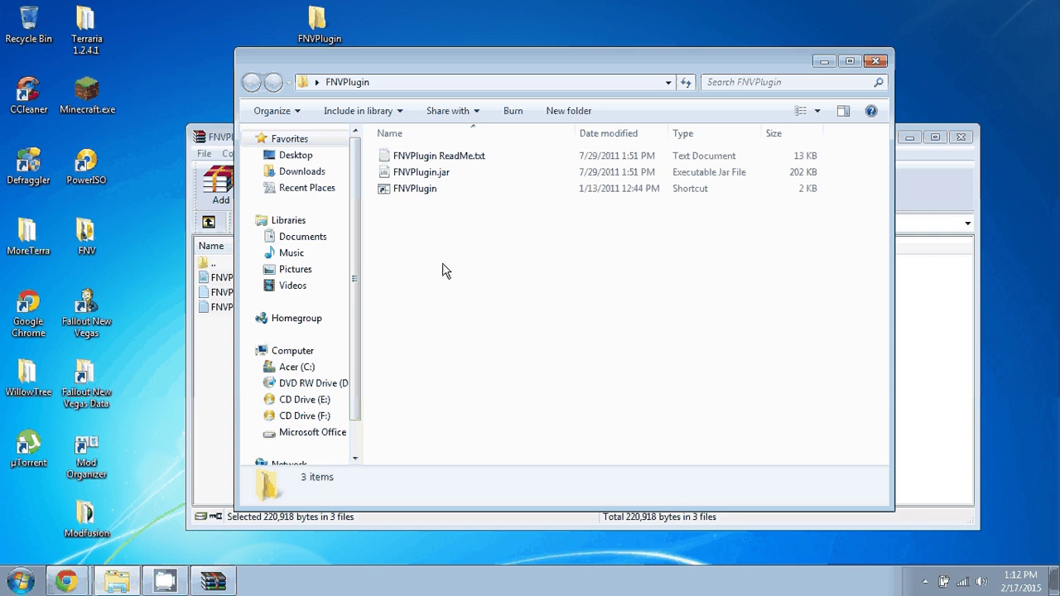
key(alt+Tab)
key(alt+F4)
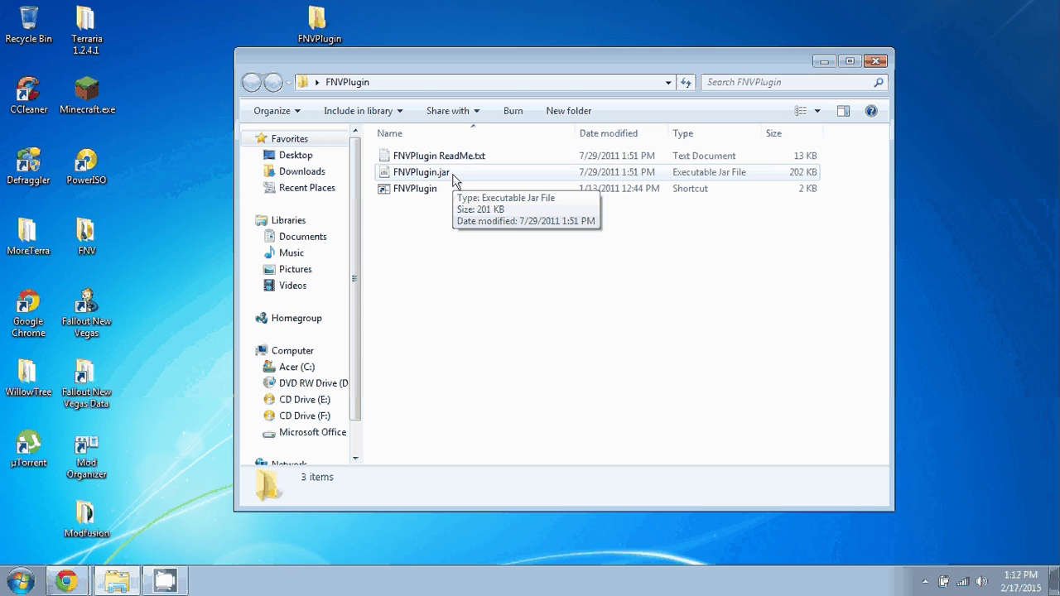
- View the context options of FNVPlugin.jar, close the folder and select the FNVPlugin.jar shortcut on the desktop
right_click(453, 178)
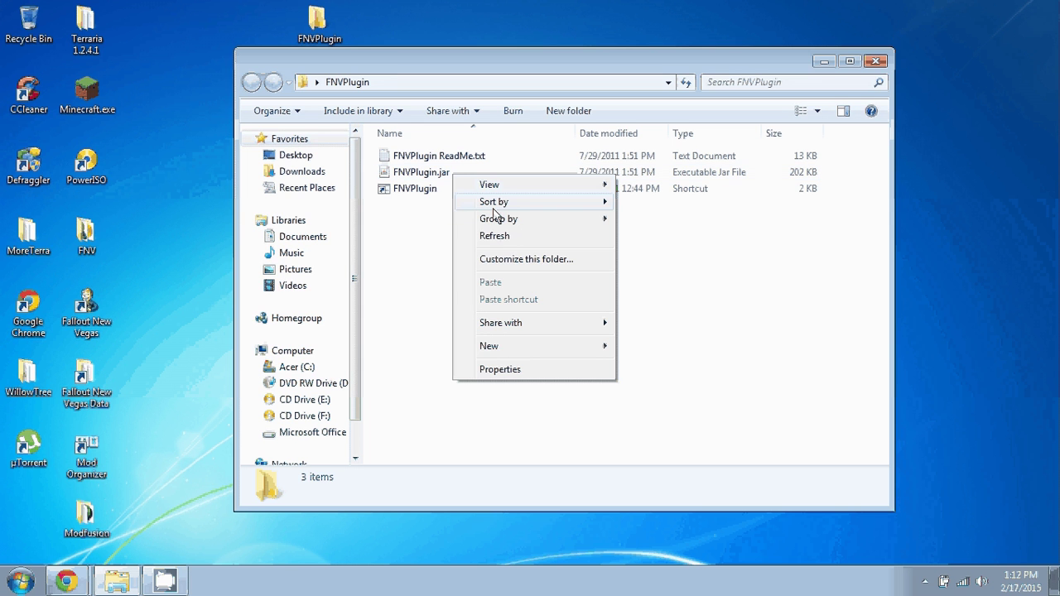
right_click(416, 173)
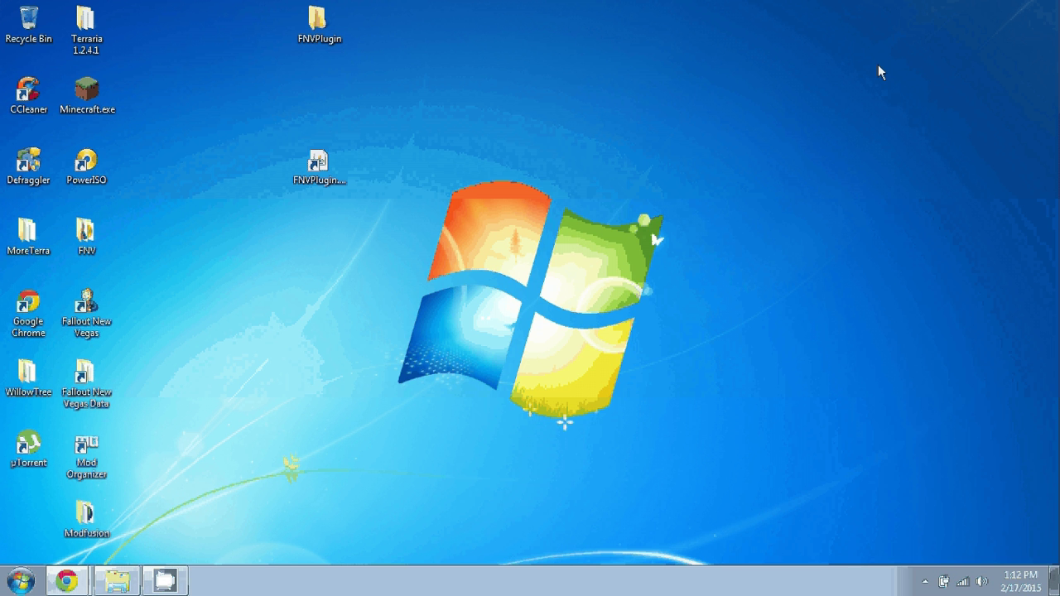
click(304, 190)
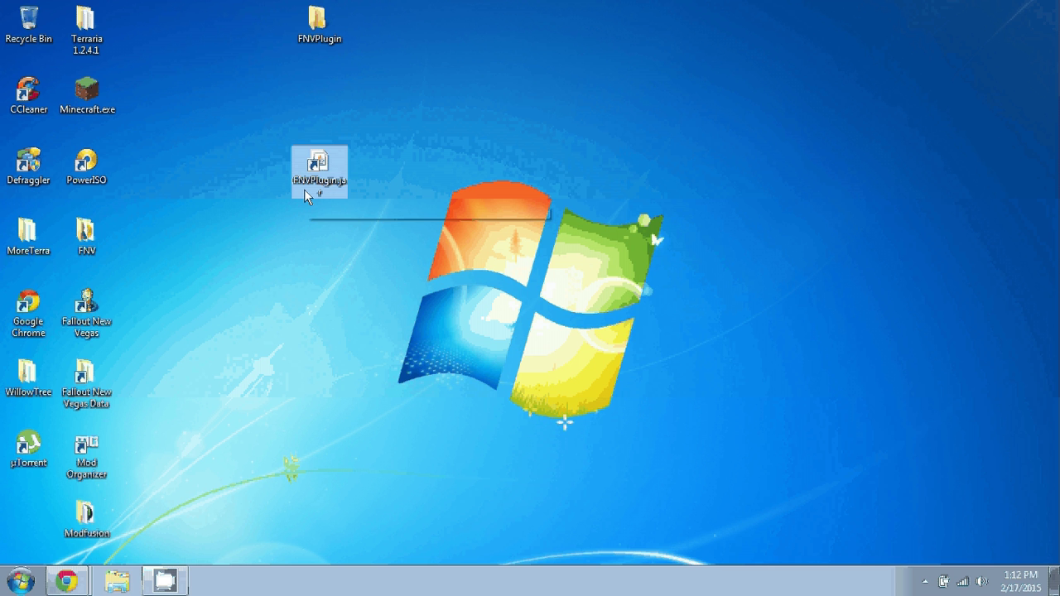
- Return to the installation instructions in Chrome and search the computer's programs and files for javaw.exe
click(84, 586)
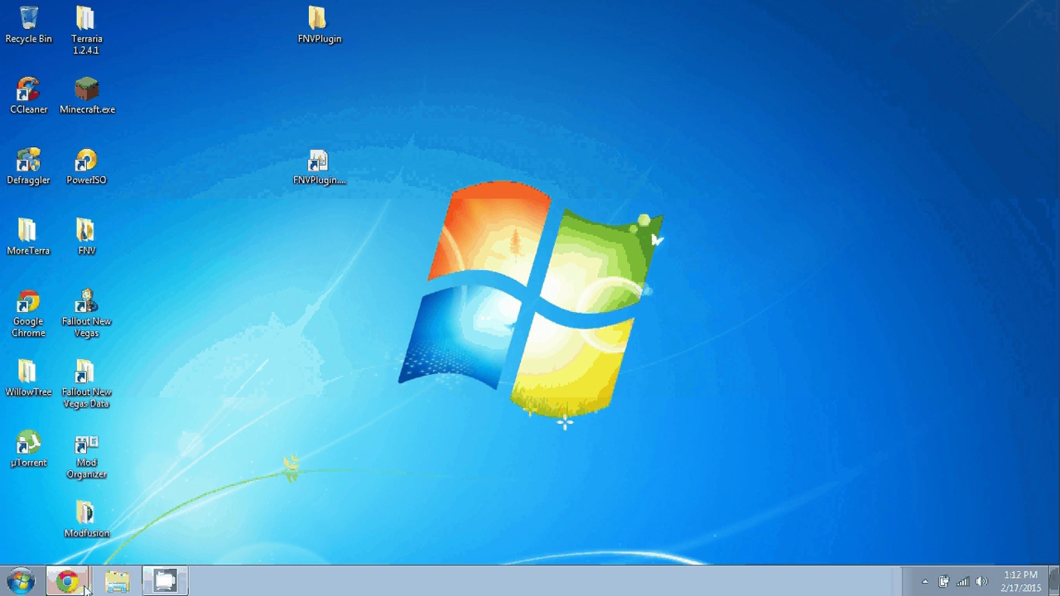
click(85, 585)
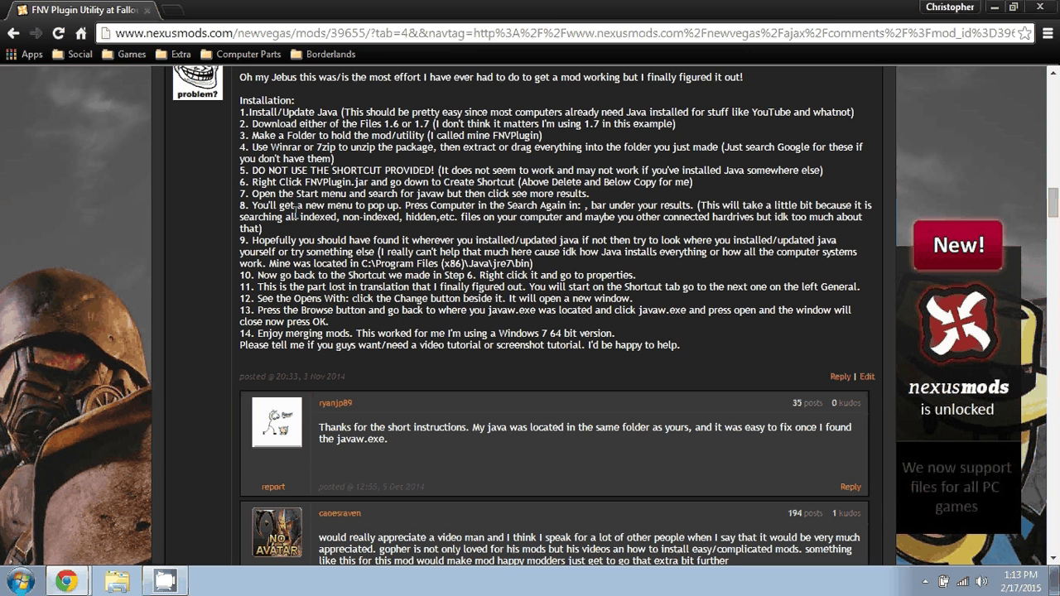
click(20, 581)
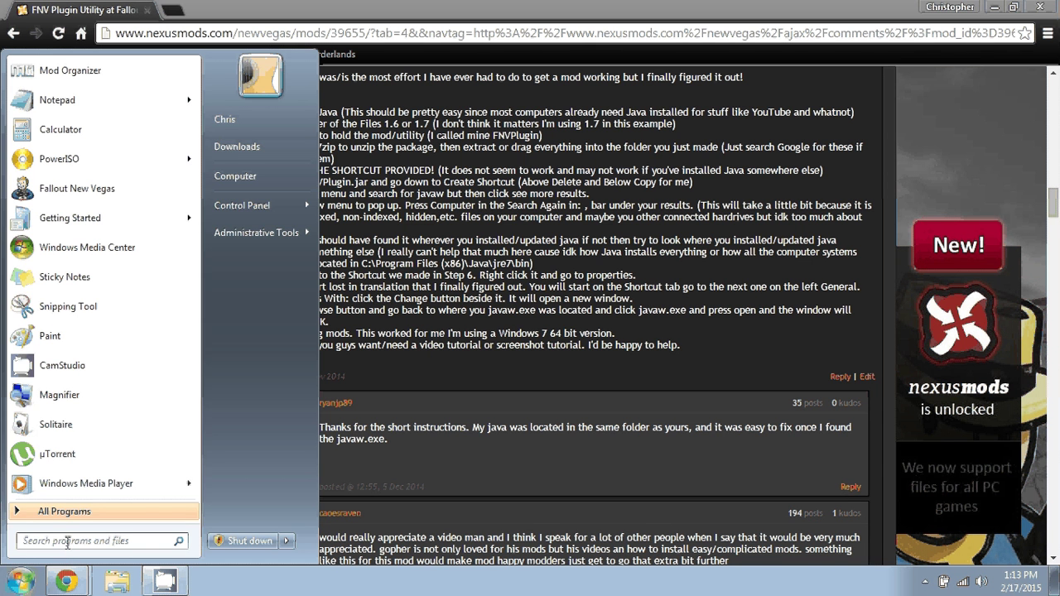
click(67, 541)
text(j)
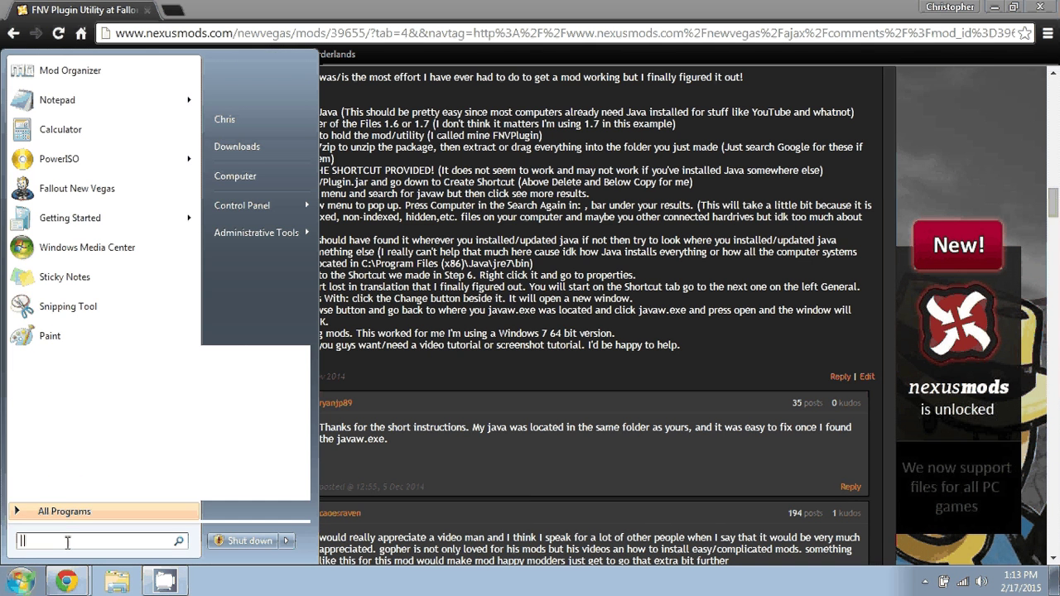
text(Javaw)
key(BackSpace)
key(BackSpace)
key(BackSpace)
key(BackSpace)
key(BackSpace)
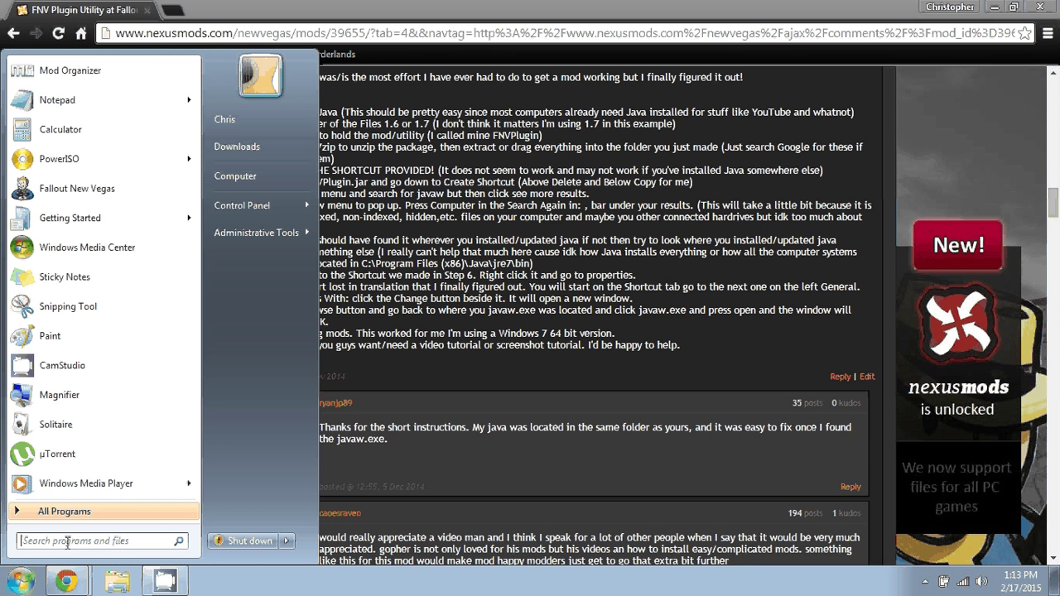
text(java)
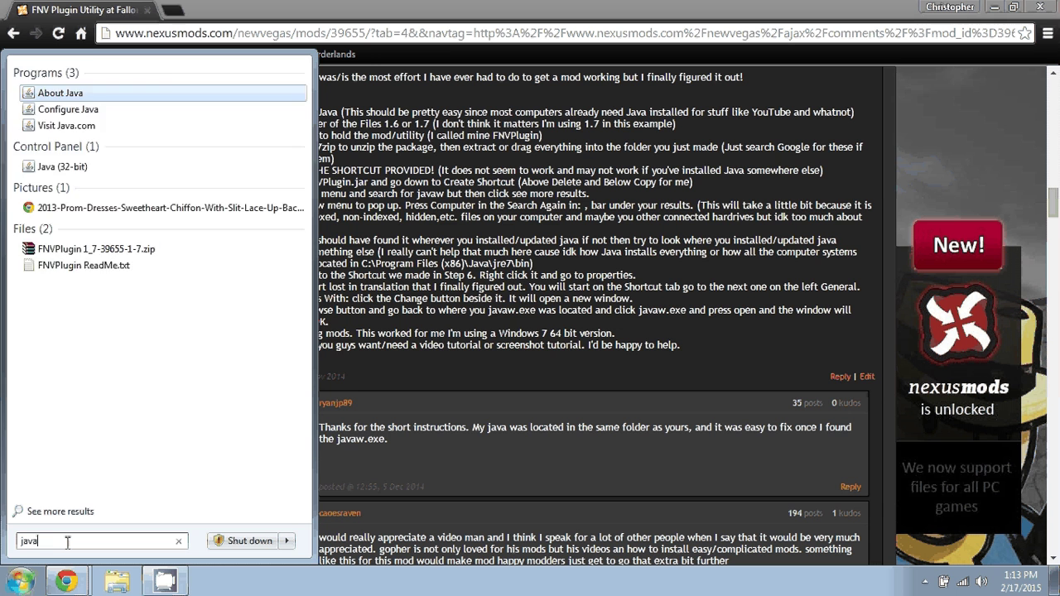
text(w.exe)
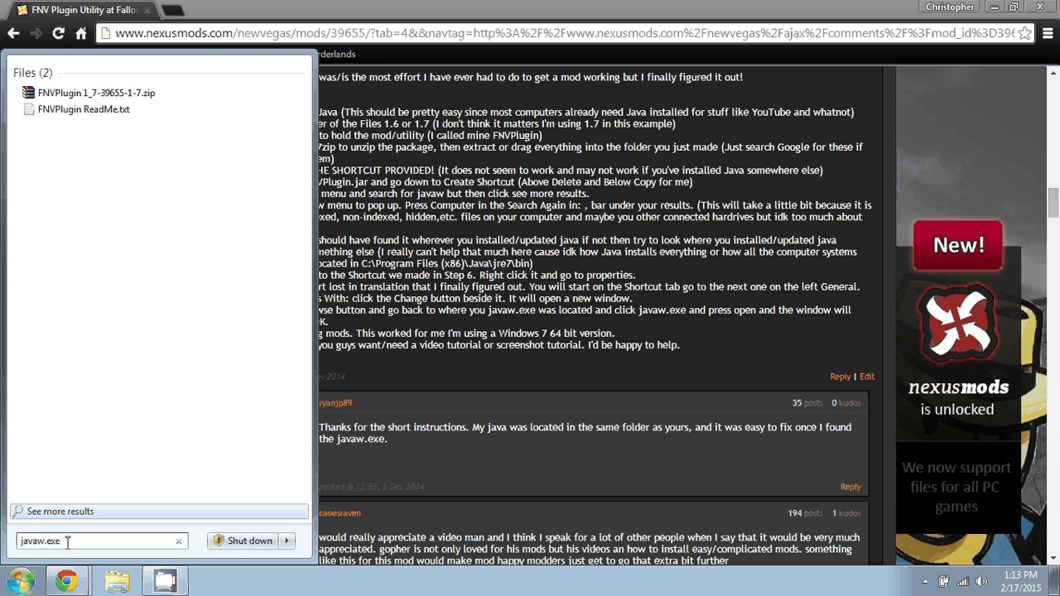
- Show the full javaw.exe results, repeat the search across Computer and close the search window
click(60, 511)
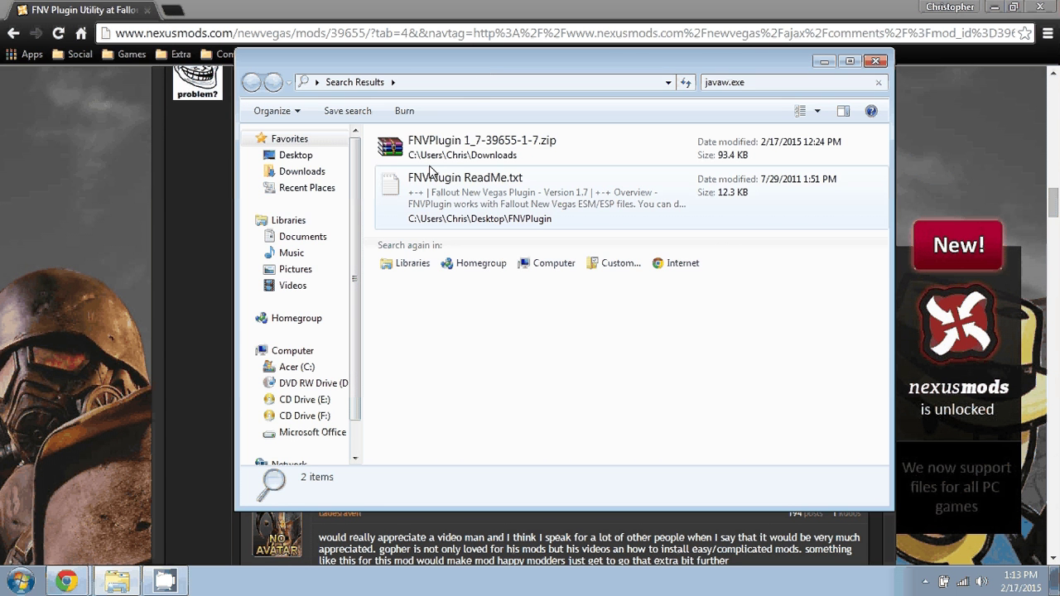
click(554, 263)
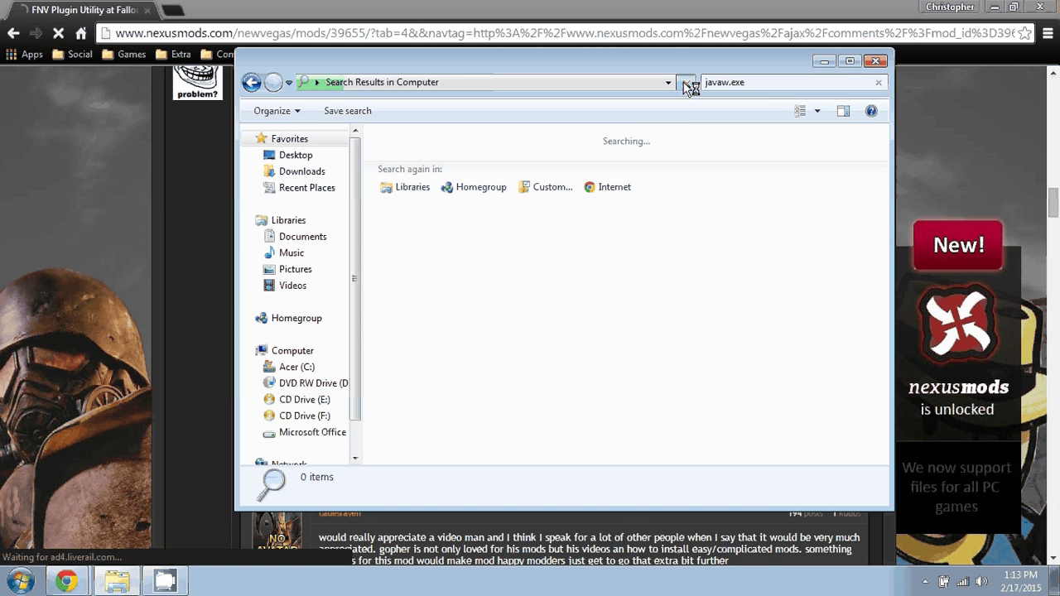
click(876, 62)
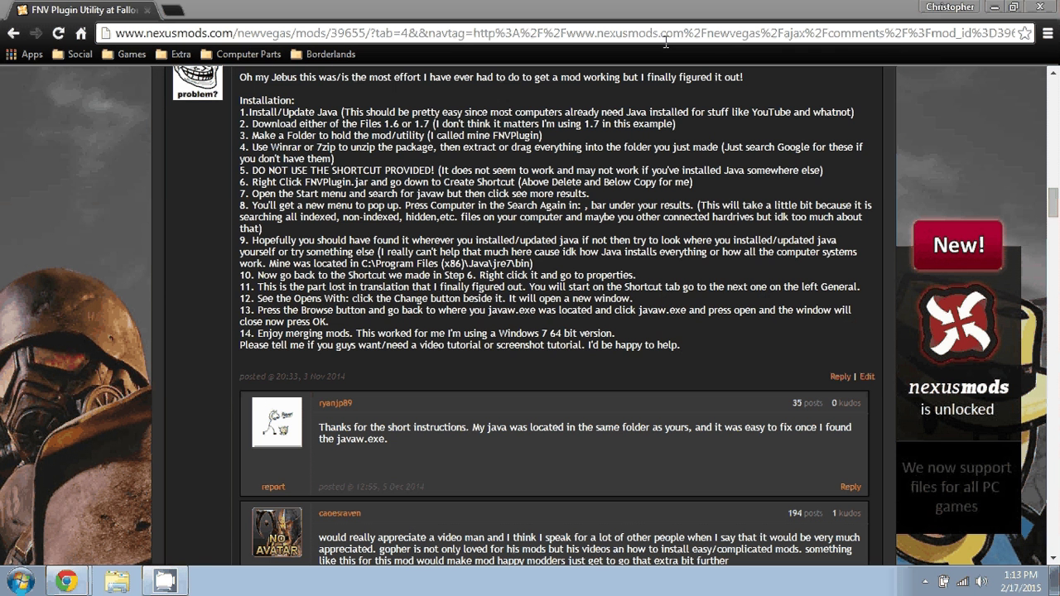
click(548, 11)
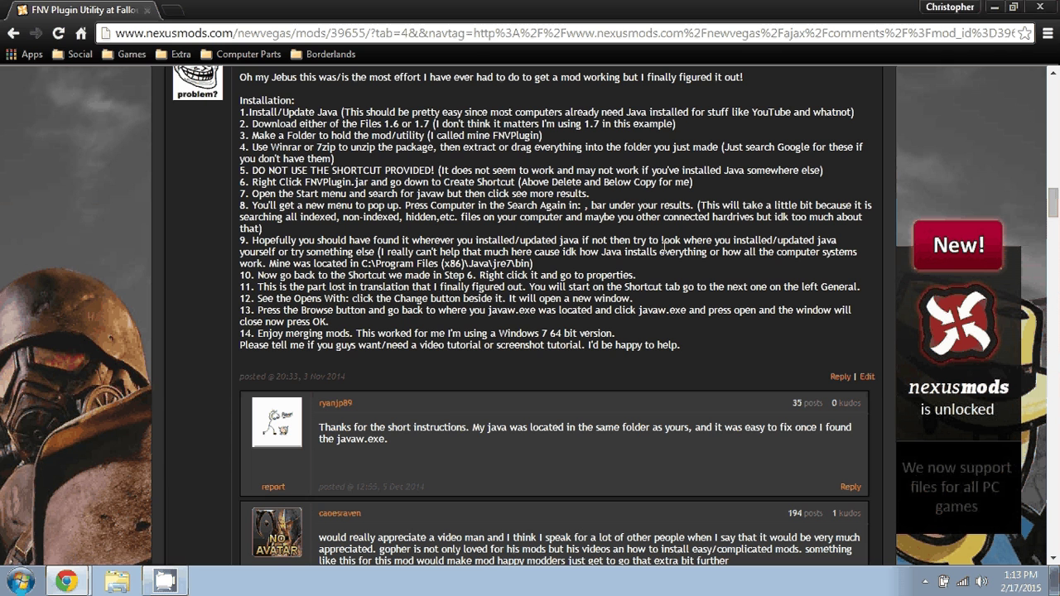
- Browse to the Program Files (x86) folder on the Acer (C:) drive
click(25, 590)
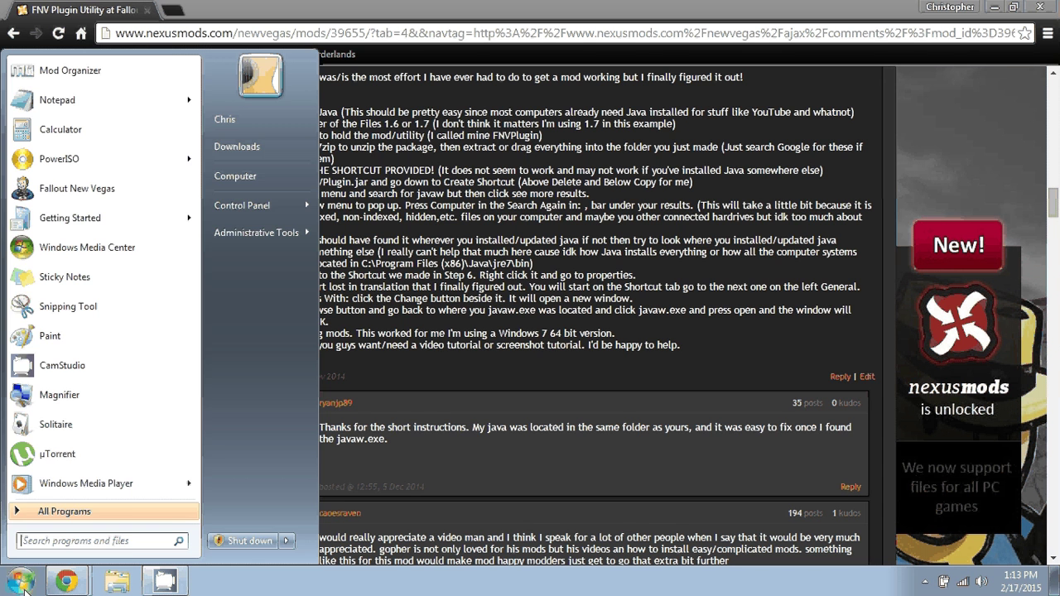
click(235, 175)
double_click(436, 168)
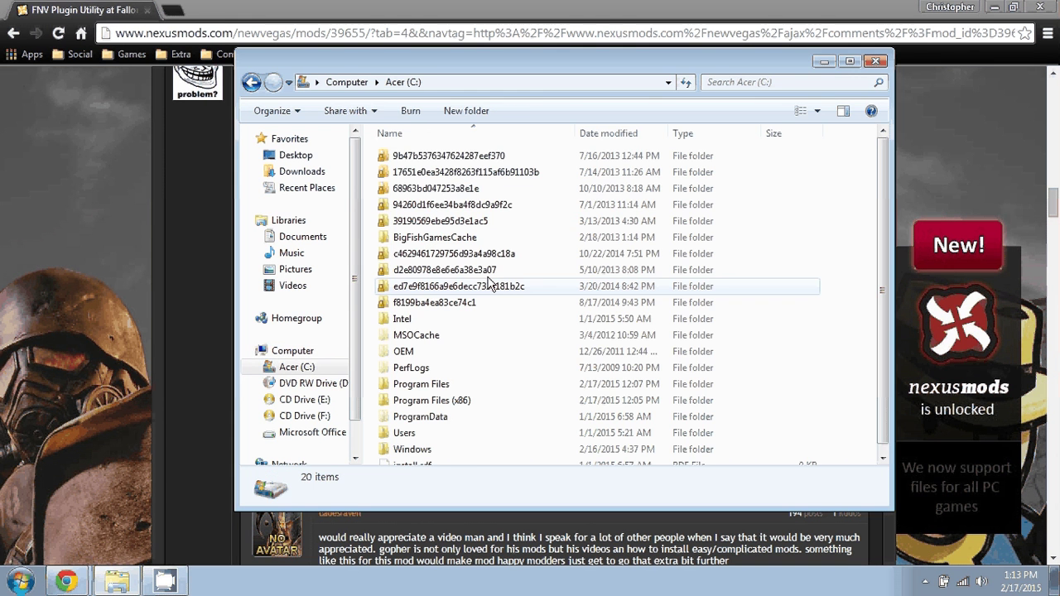
scroll(492, 307, down, 1)
click(493, 326)
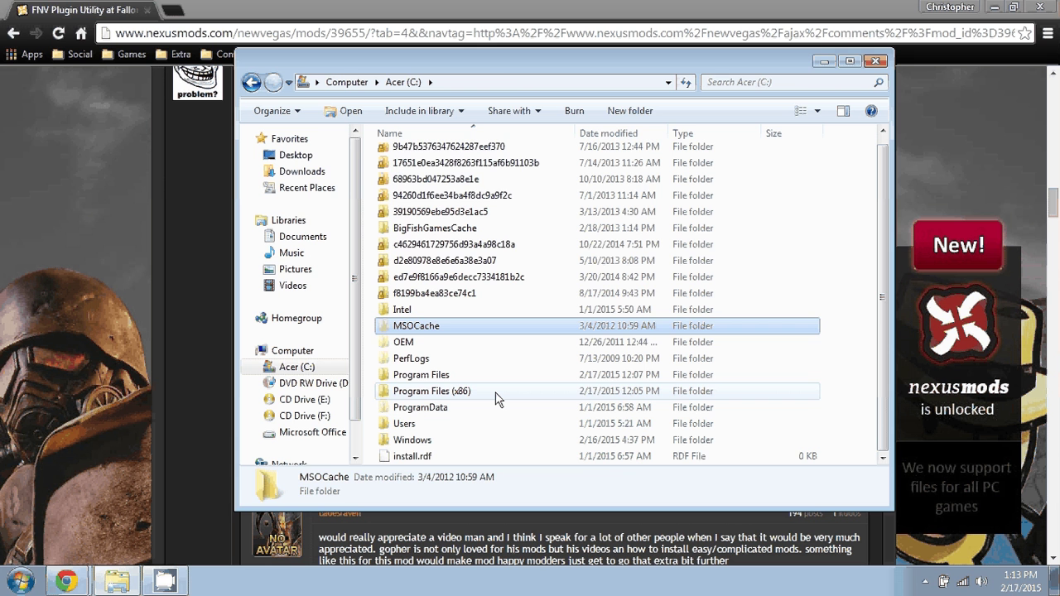
double_click(448, 390)
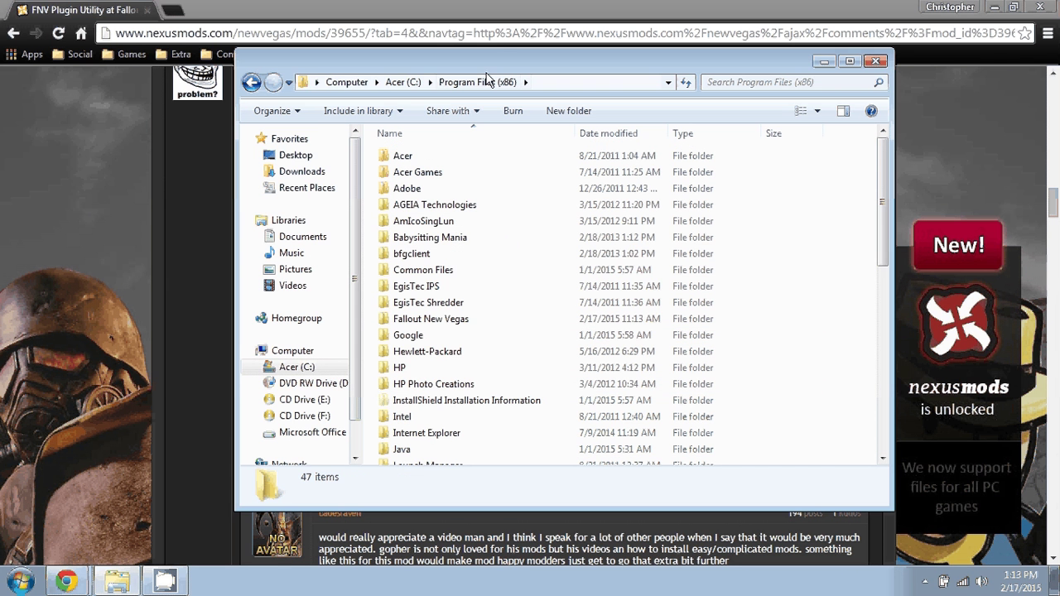
- Open the Java\jre7\bin folder and locate javaw.exe in its file list
scroll(598, 254, down, 2)
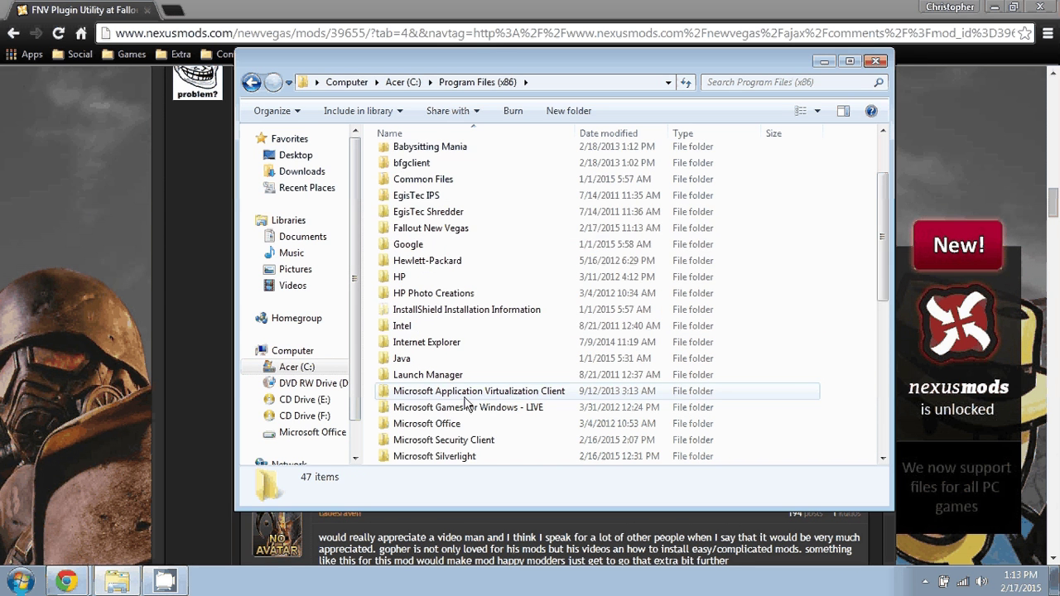
double_click(464, 358)
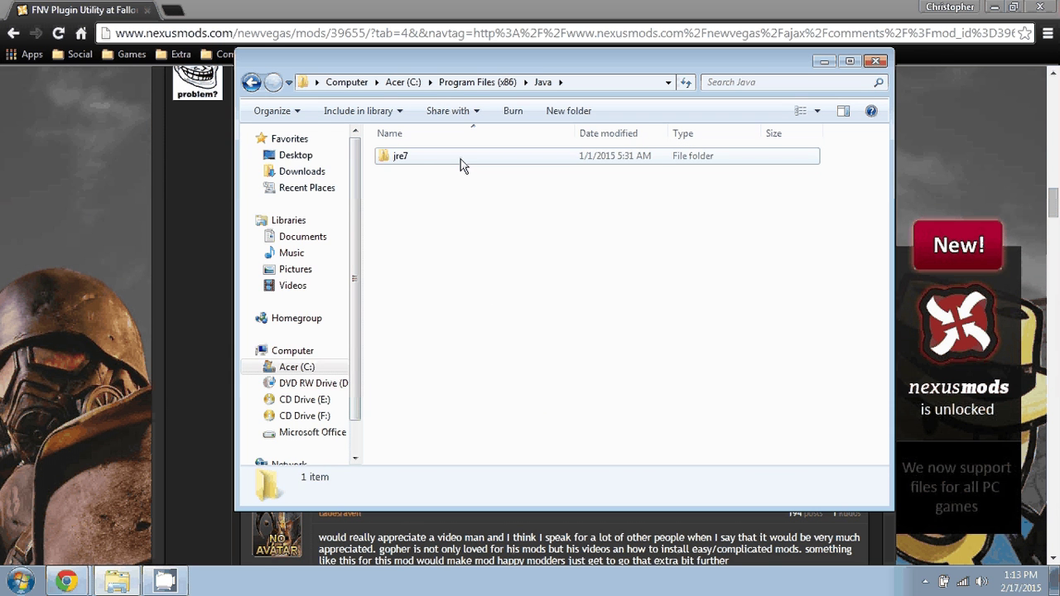
double_click(463, 161)
double_click(463, 159)
click(476, 288)
scroll(465, 302, down, 7)
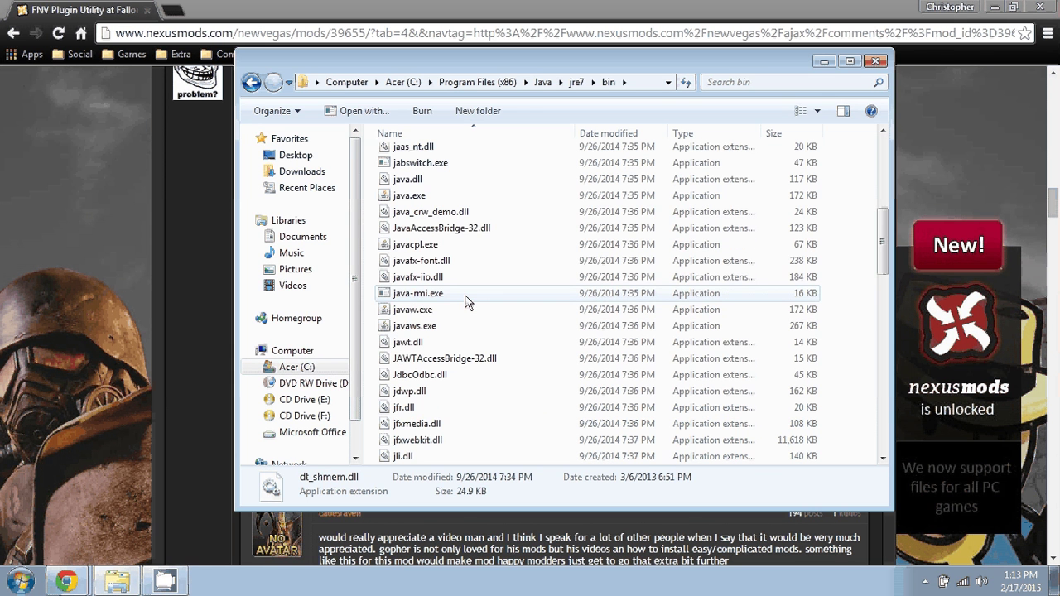
- Open the properties of the FNVPlugin.jar shortcut on the desktop and show its general settings
click(419, 310)
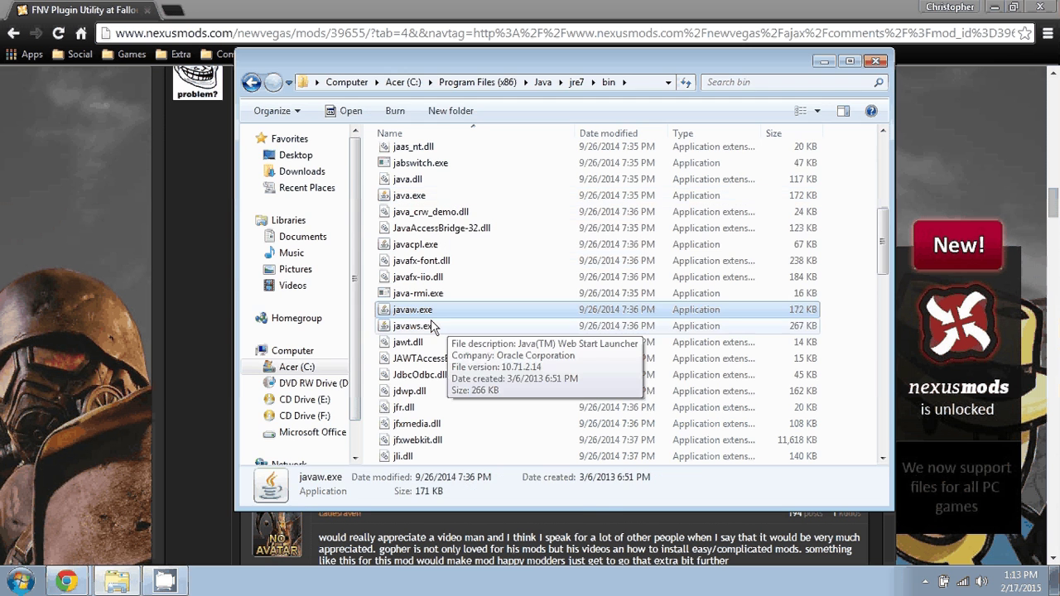
key(alt+Tab)
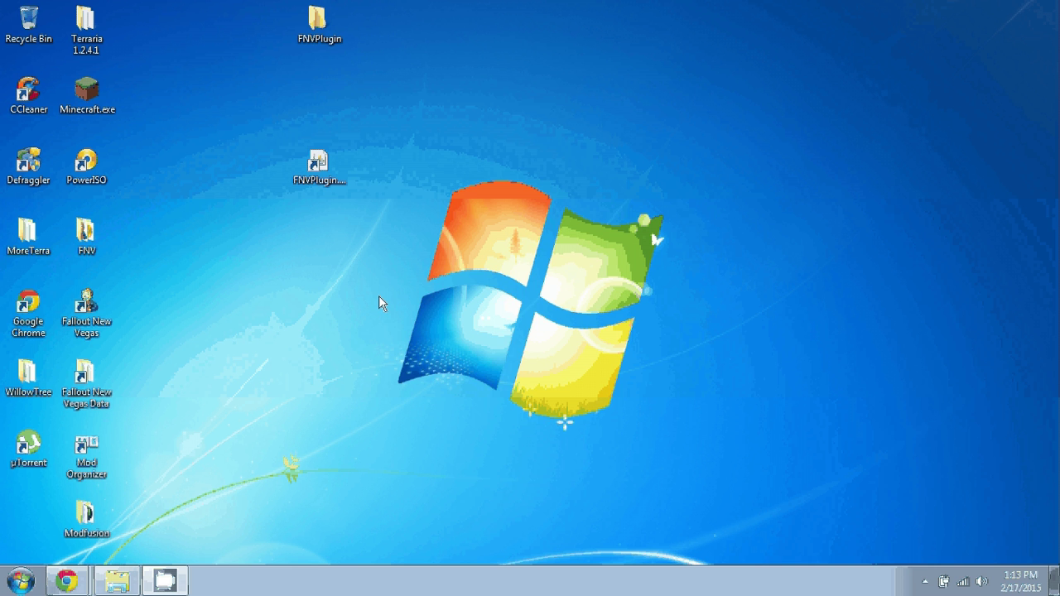
right_click(322, 162)
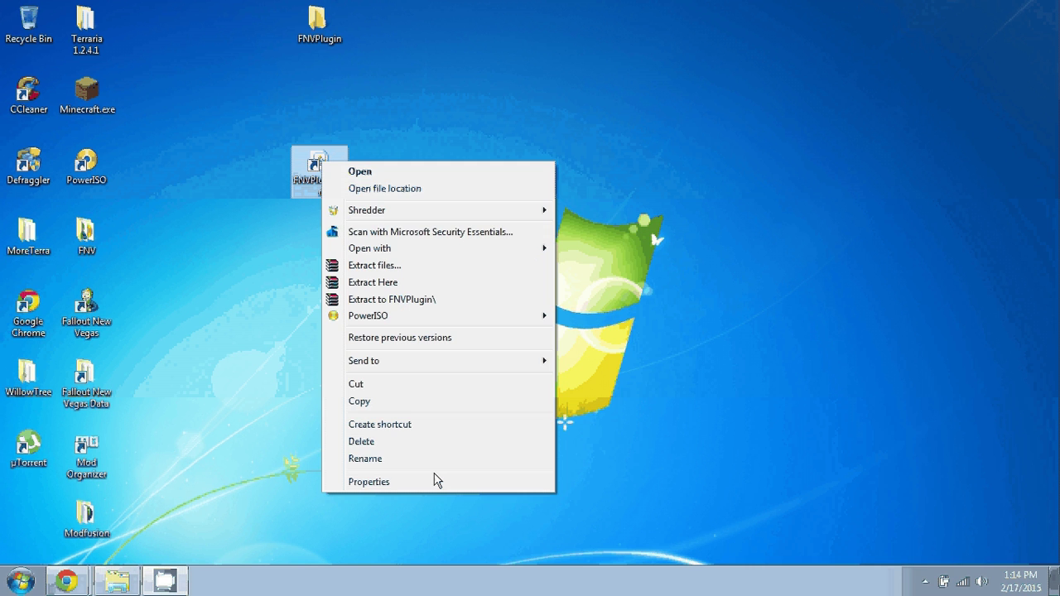
click(436, 480)
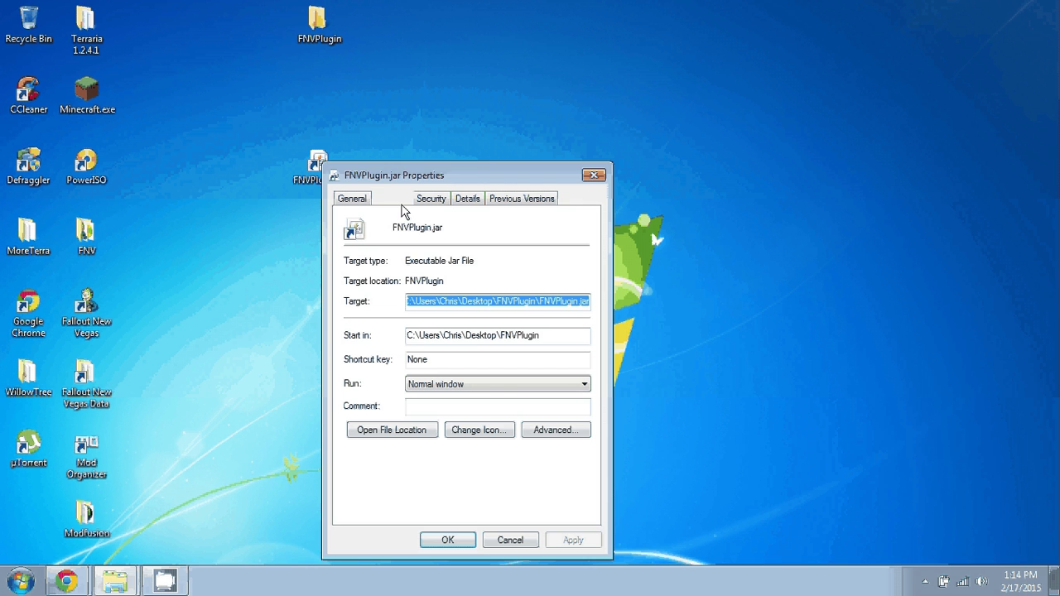
click(362, 203)
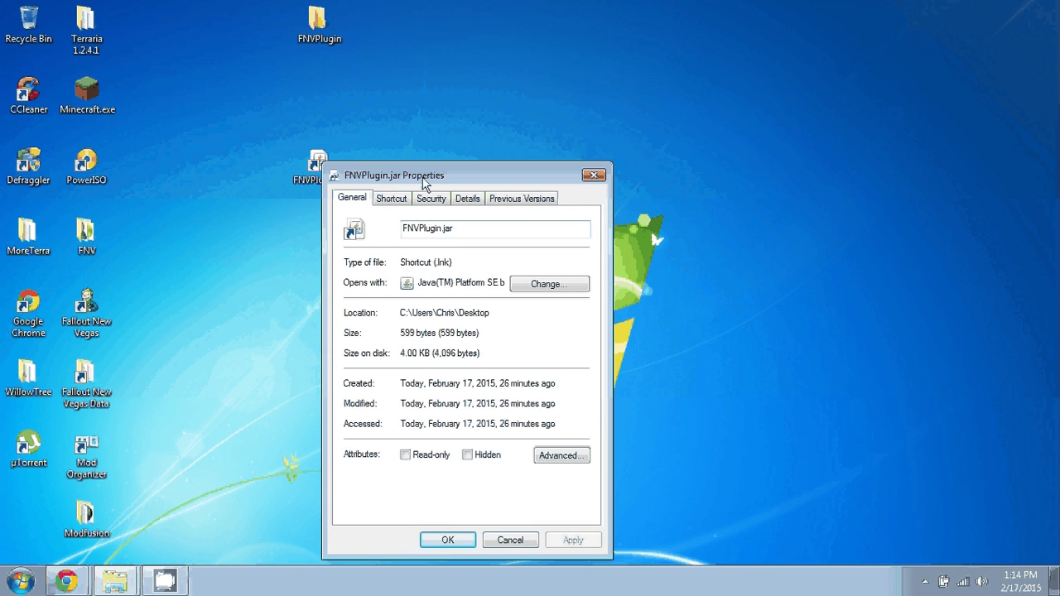
drag(424, 183, 398, 118)
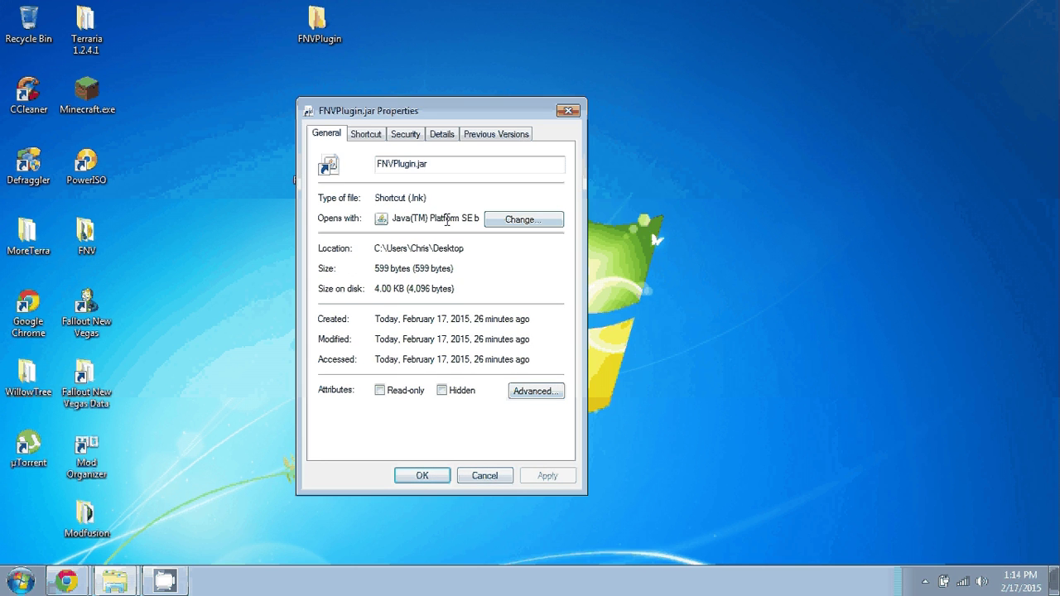
- Start changing the program that opens the shortcut and browse to Program Files (x86) on the Acer (C:) drive
click(514, 222)
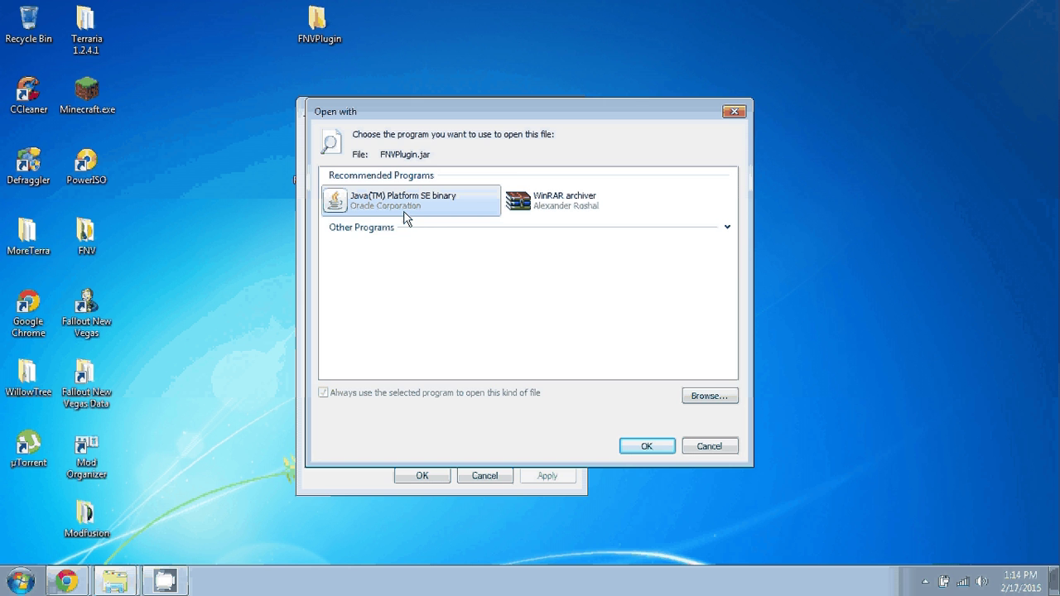
click(709, 396)
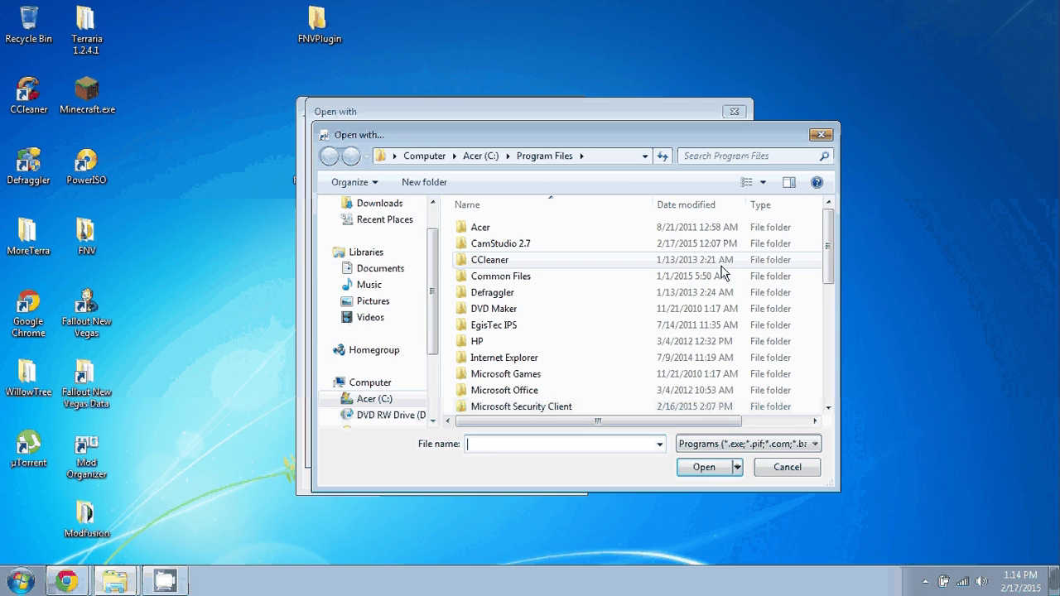
drag(431, 292, 434, 352)
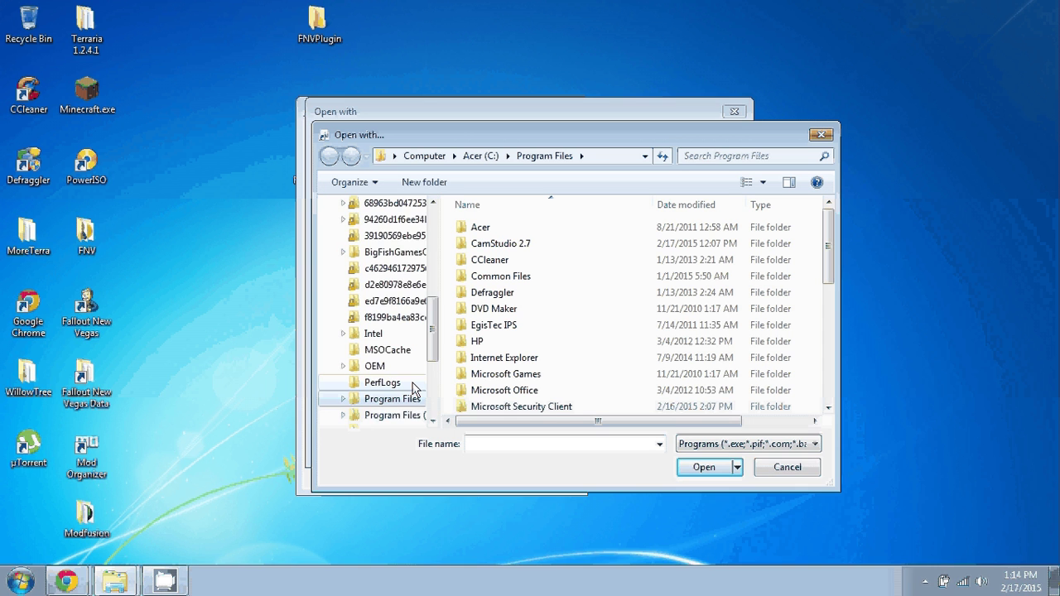
scroll(414, 389, down, 1)
click(394, 366)
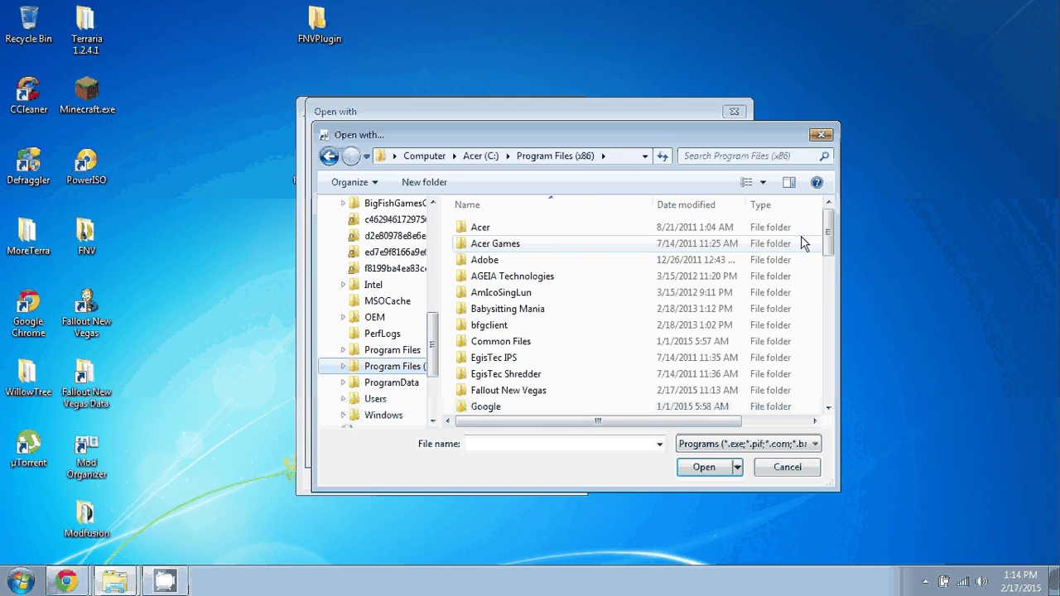
scroll(362, 287, up, 3)
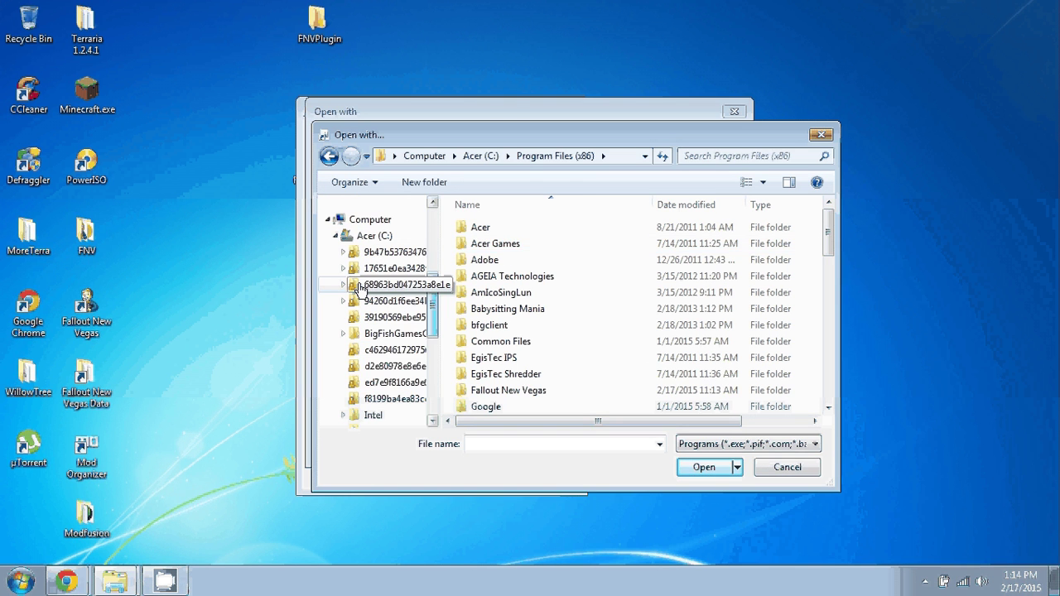
click(335, 235)
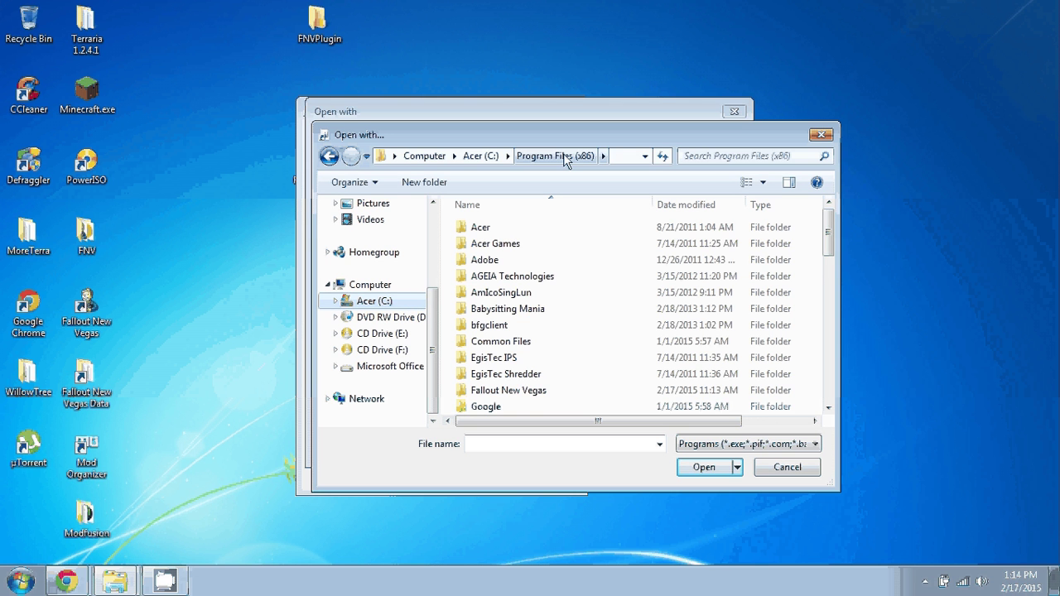
- Choose javaw.exe from Java\jre7\bin as the program that opens FNVPlugin.jar and confirm the shortcut's properties
drag(828, 238, 828, 296)
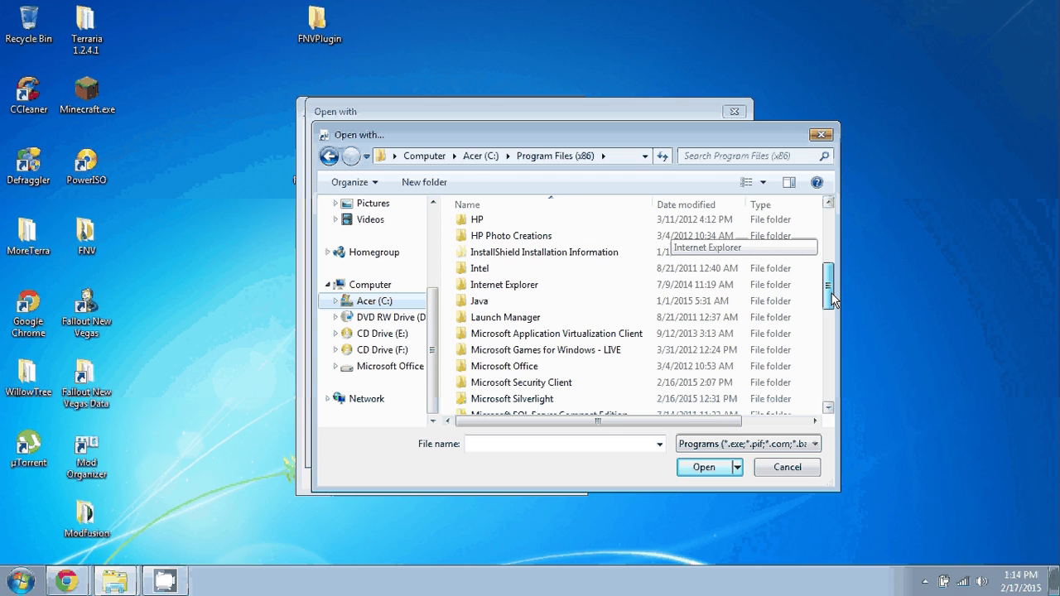
double_click(530, 300)
double_click(495, 229)
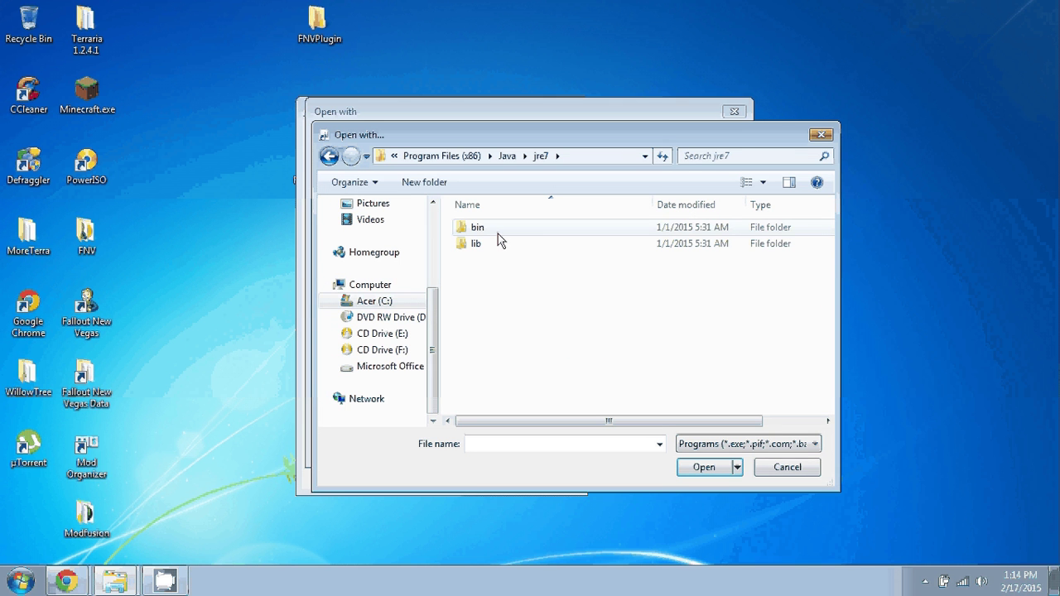
double_click(498, 232)
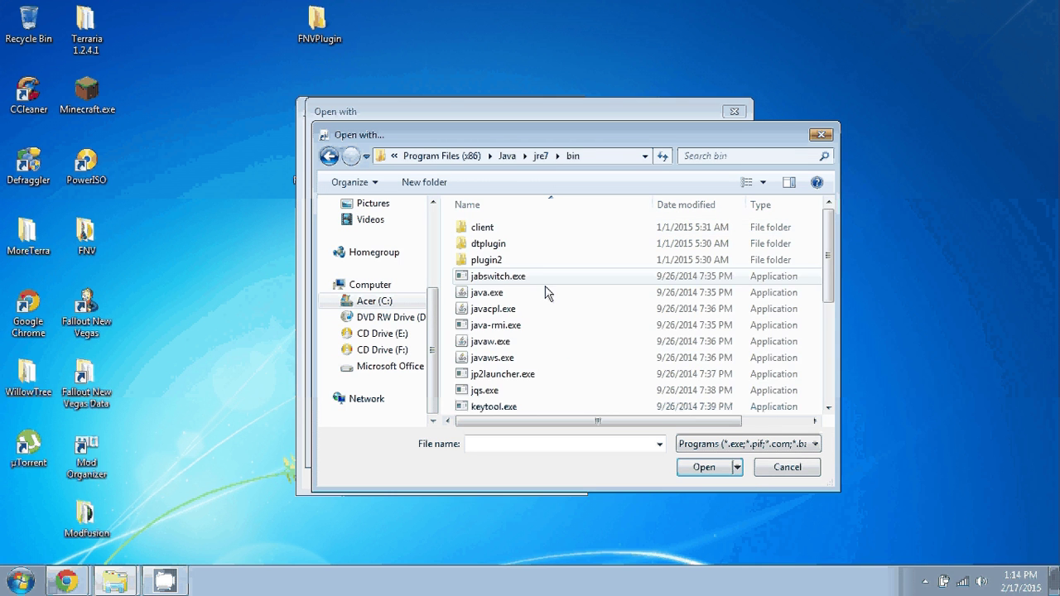
click(534, 342)
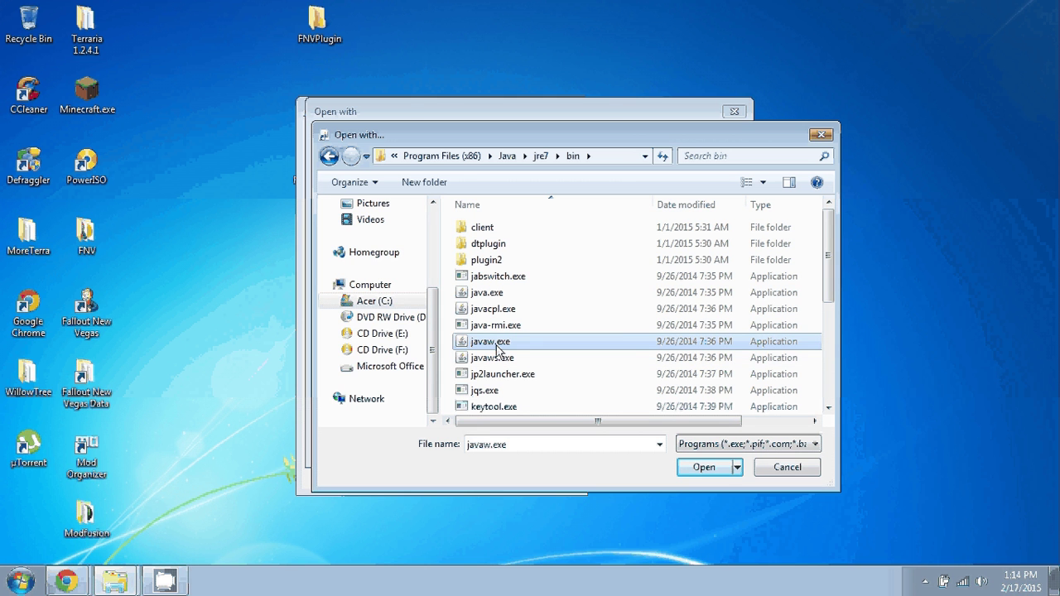
click(712, 468)
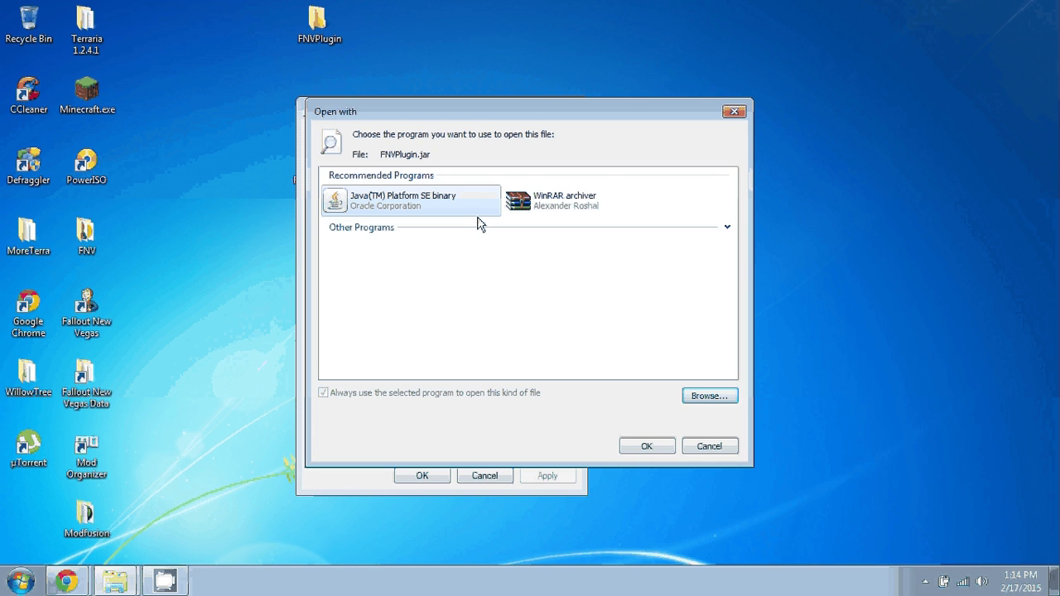
click(632, 452)
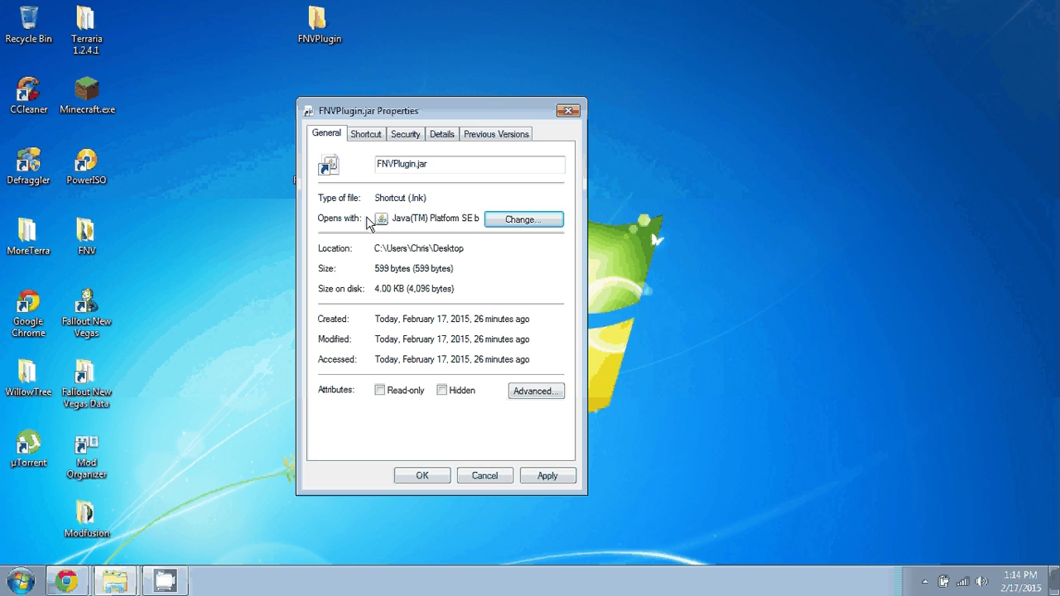
key(Return)
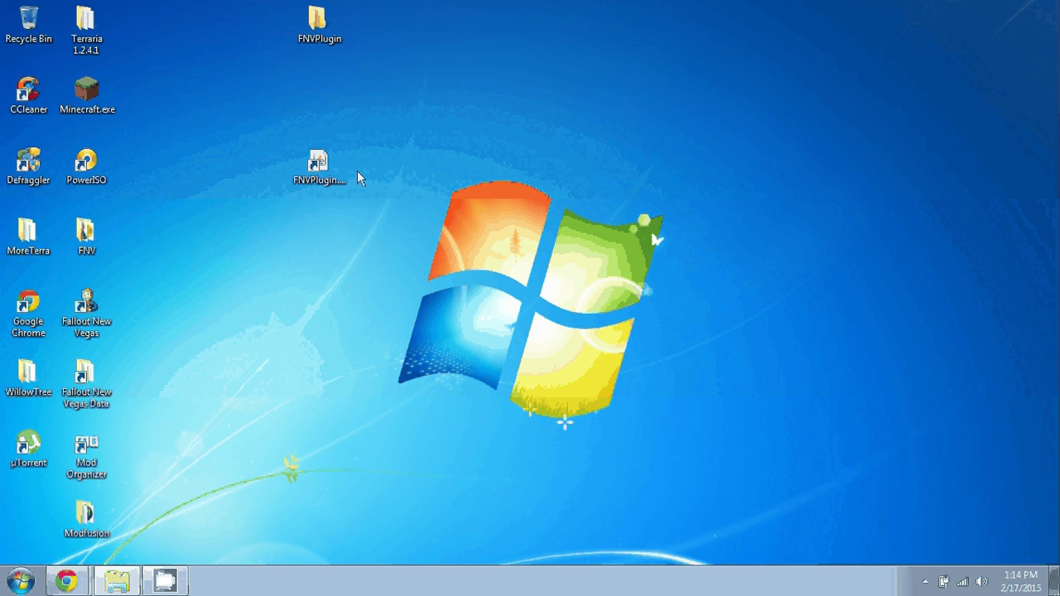
- Review the remaining installation instructions on the FNV Plugin Utility page in Chrome and minimize the browser
click(73, 584)
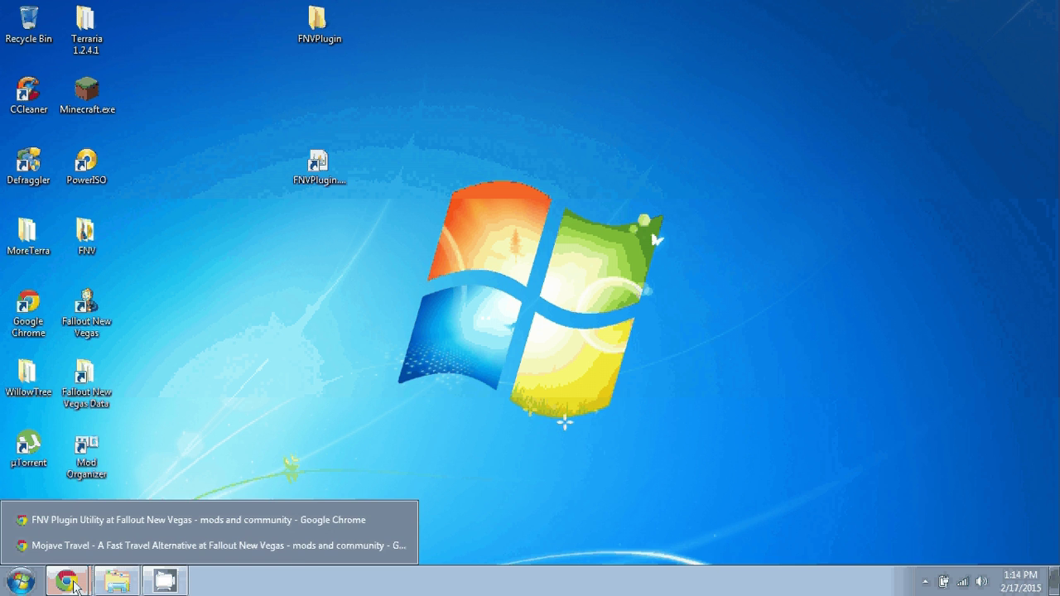
click(166, 520)
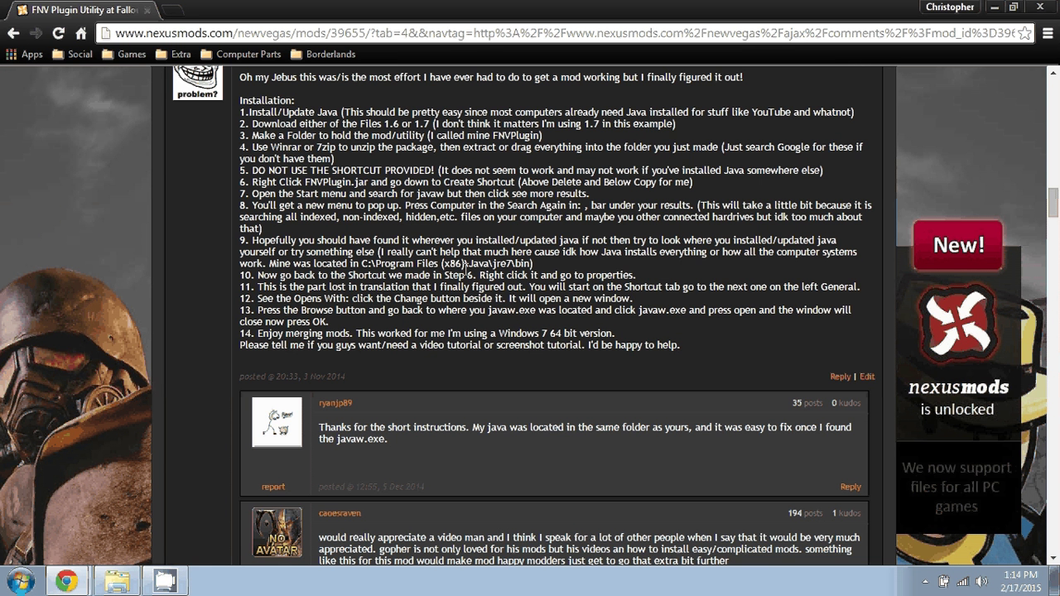
click(995, 7)
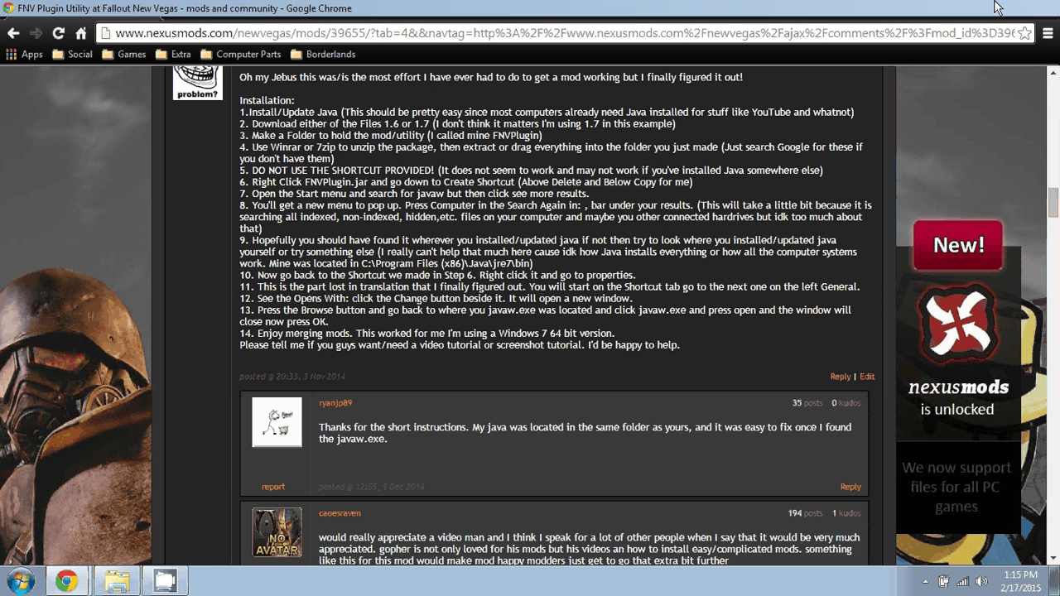
click(997, 8)
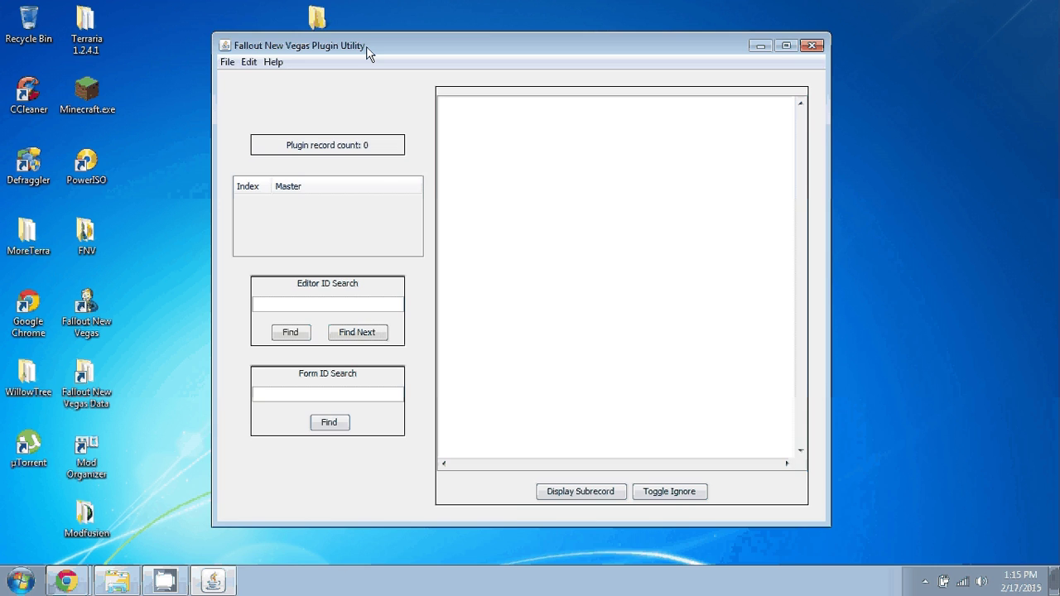
- Examine the file commands available in the Fallout New Vegas Plugin Utility and close the utility
mouse_move(367, 52)
mouse_down()
mouse_move(376, 91)
mouse_move(361, 27)
mouse_move(356, 45)
mouse_up()
click(257, 57)
click(335, 43)
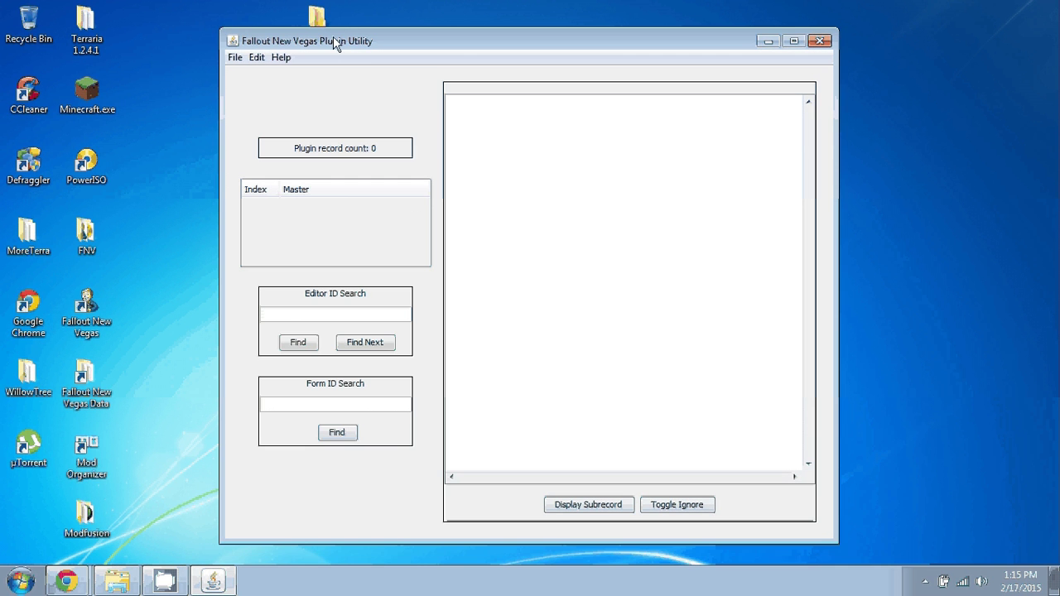
click(235, 57)
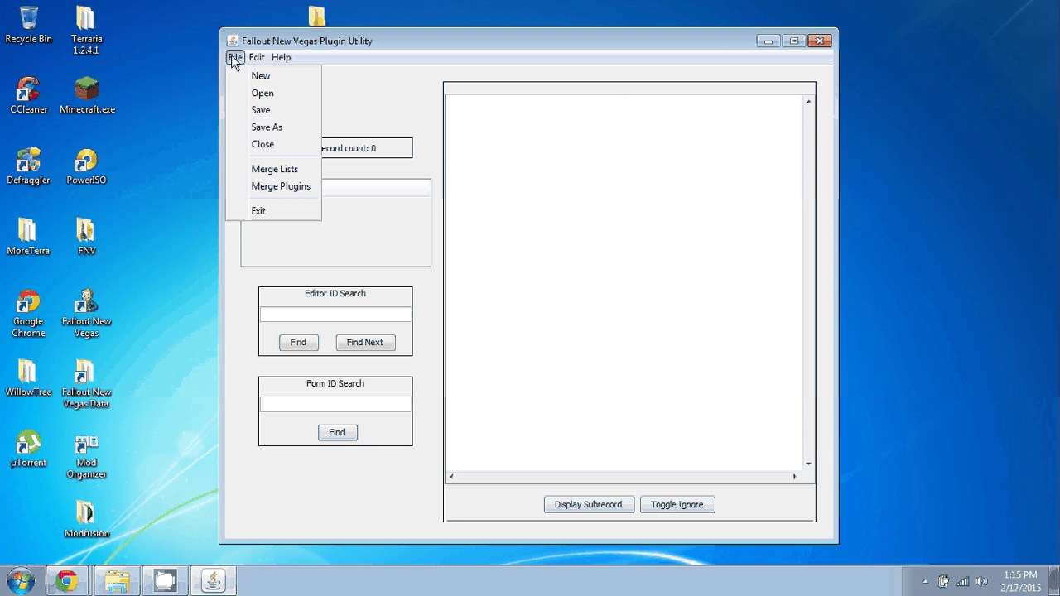
mouse_move(284, 56)
click(380, 177)
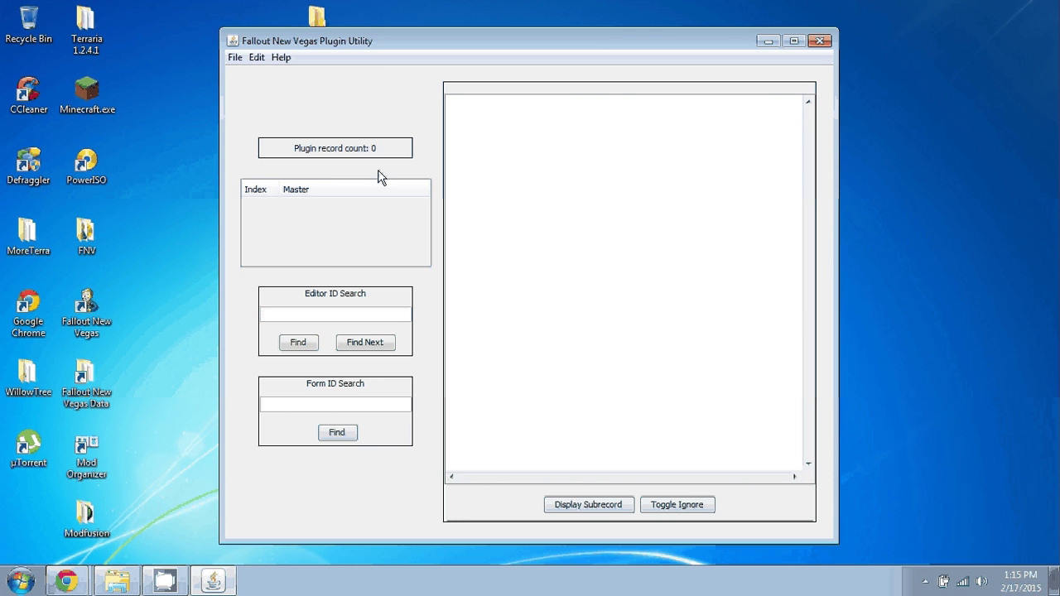
click(819, 41)
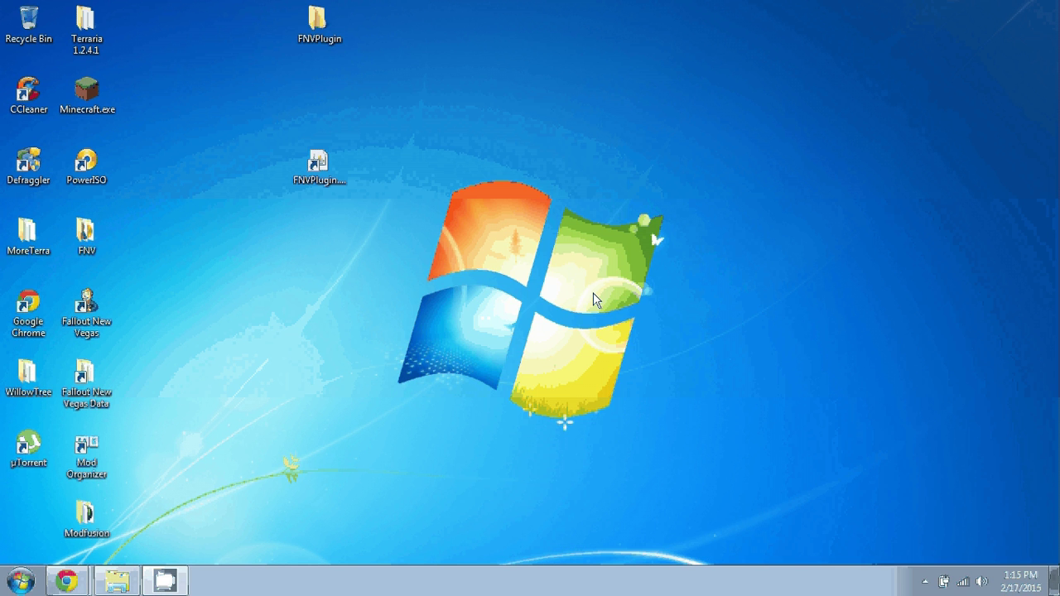
click(925, 582)
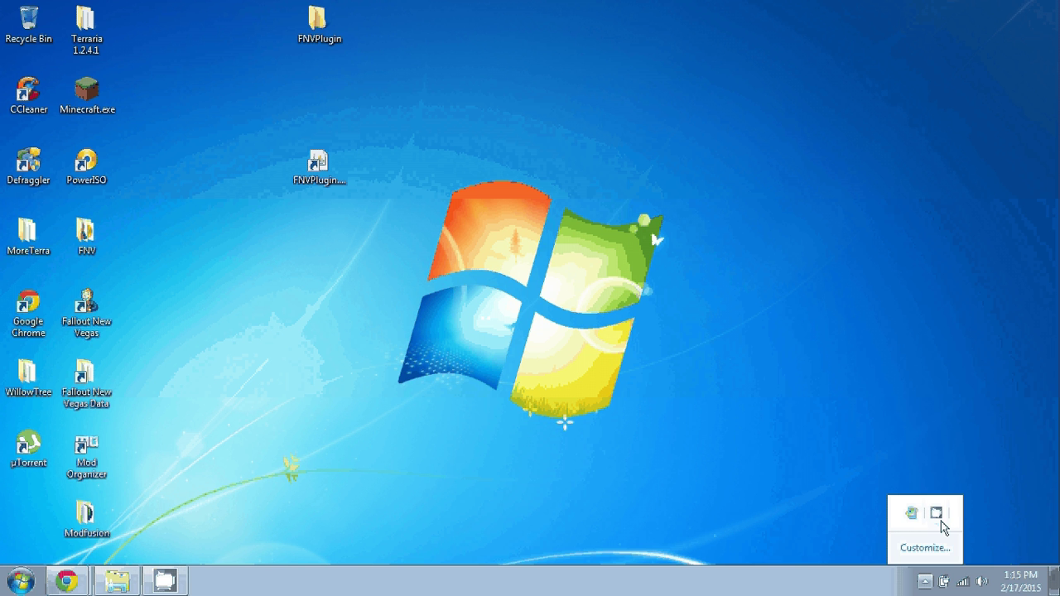
right_click(939, 516)
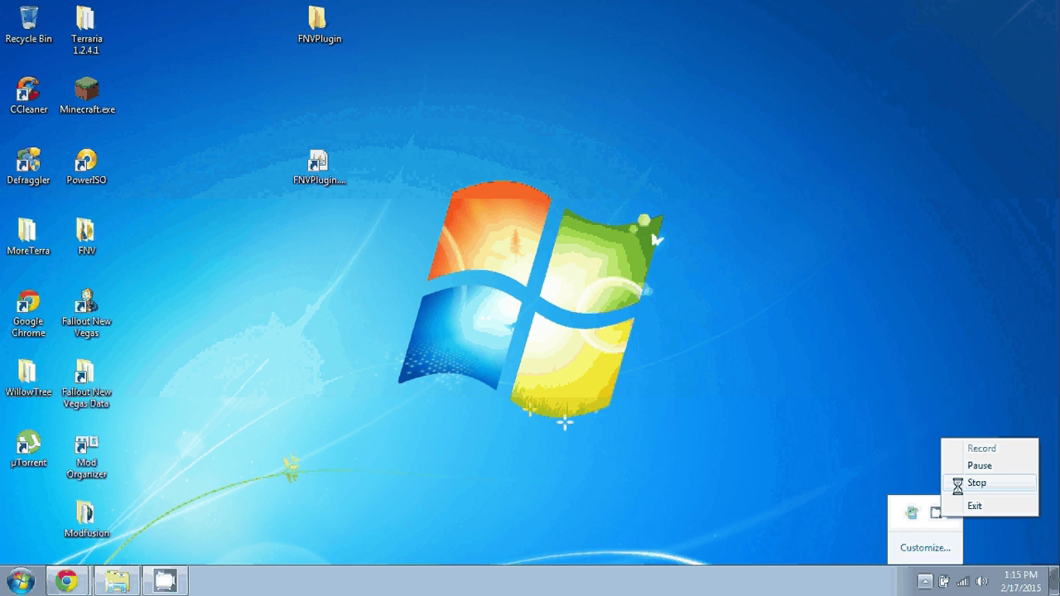